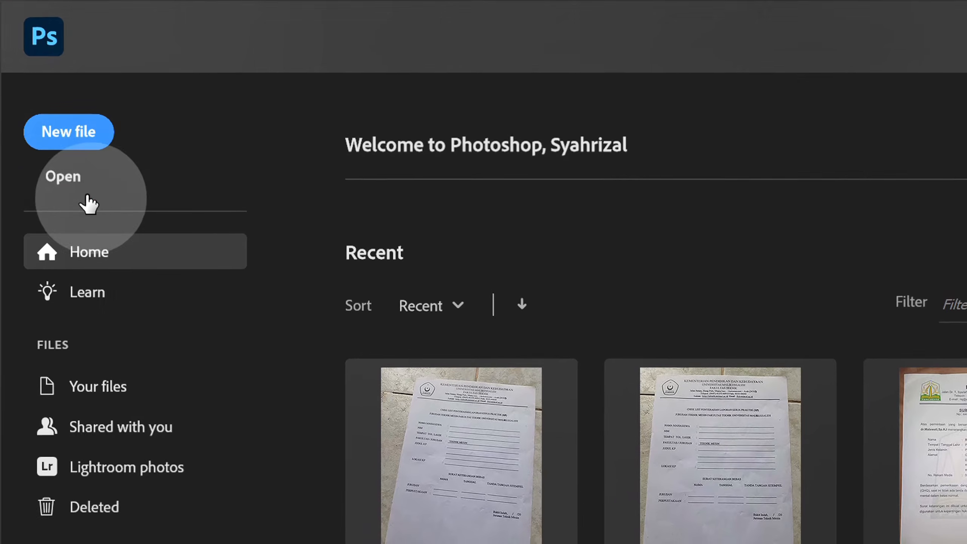
- Open the document photo 20250209_152845 from the Fix document photo perspective in photoshop folder
{"action": "left_click", "coordinate": [62, 183]}
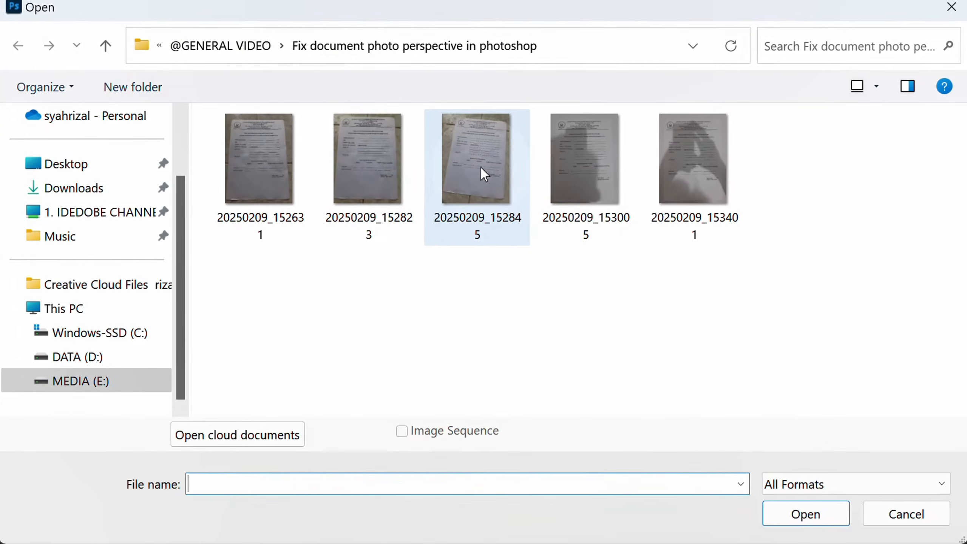
{"action": "left_click", "coordinate": [480, 168]}
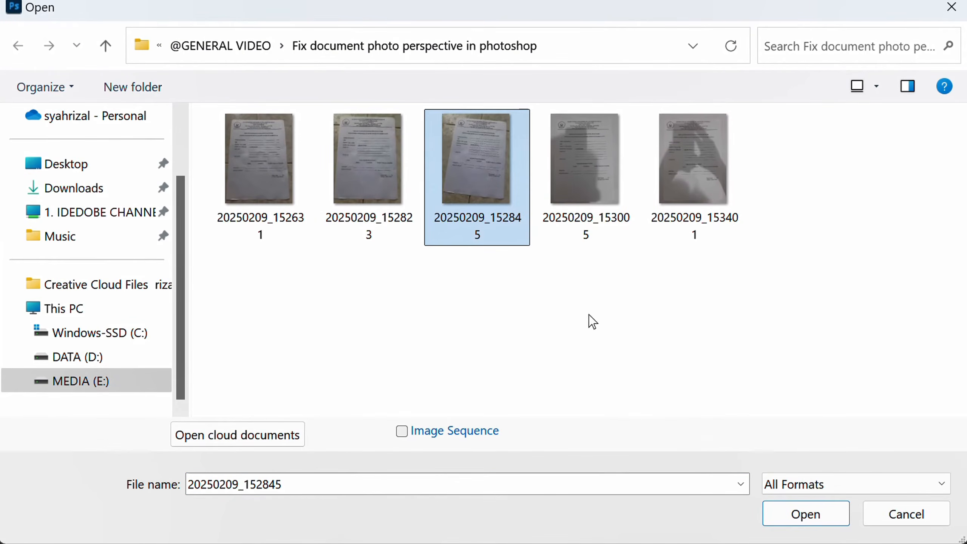
{"action": "left_click", "coordinate": [802, 515]}
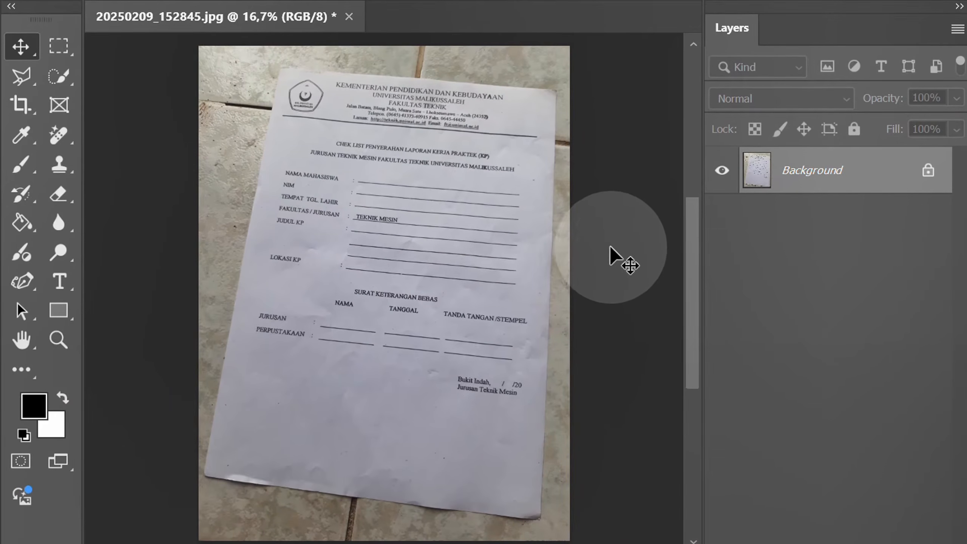
- Straighten the tilted document with the Perspective Crop Tool, placing the crop's four corners on the paper's corners
{"action": "left_click_drag", "start_coordinate": [21, 103], "coordinate": [158, 126]}
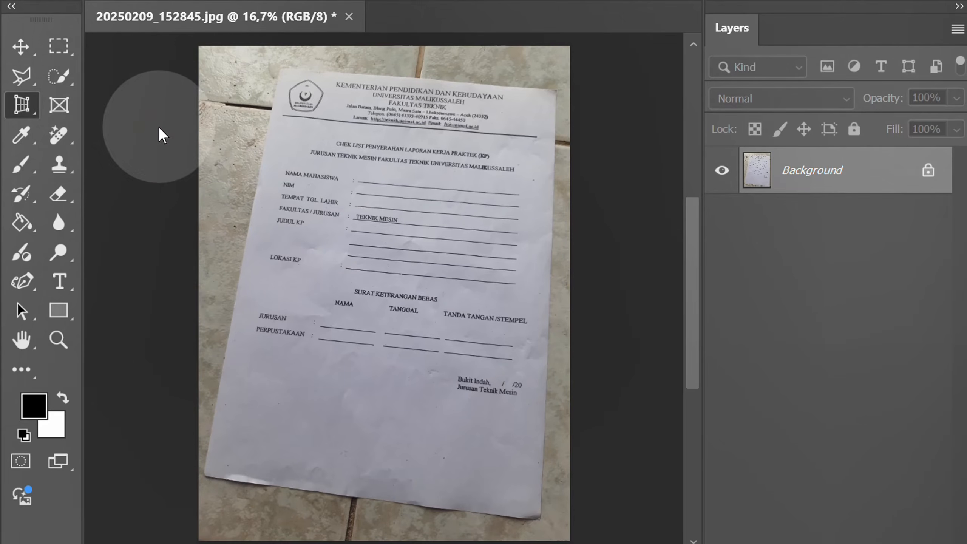
{"action": "scroll", "coordinate": [272, 68], "scroll_direction": "up", "scroll_amount": 1}
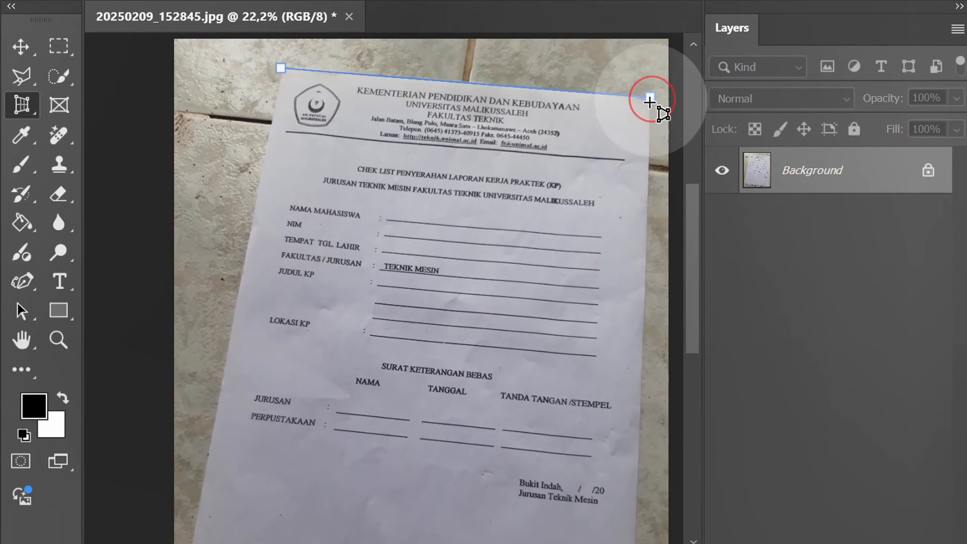
{"action": "left_click", "coordinate": [649, 102]}
{"action": "key", "text": "ctrl+minus"}
{"action": "scroll", "coordinate": [533, 526], "scroll_direction": "down", "scroll_amount": 2}
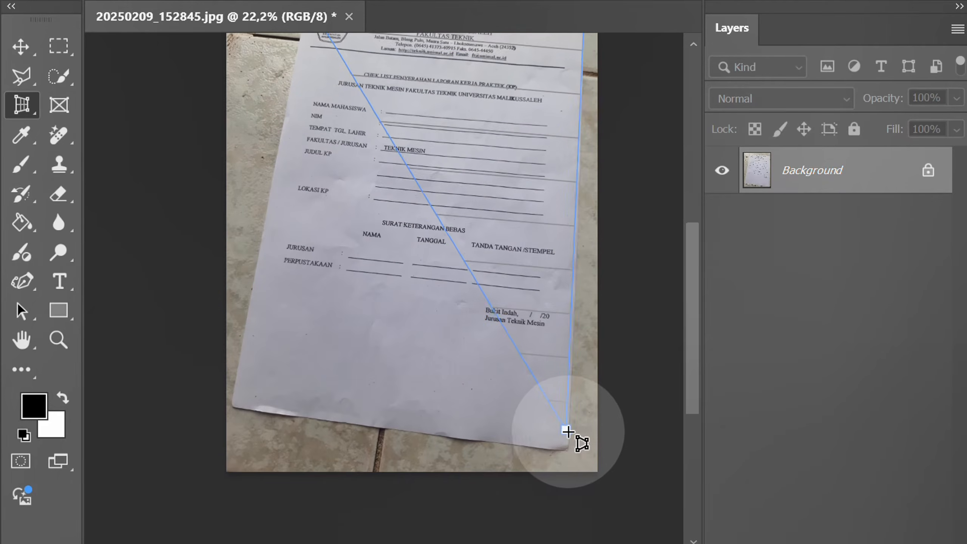
{"action": "left_click", "coordinate": [609, 488]}
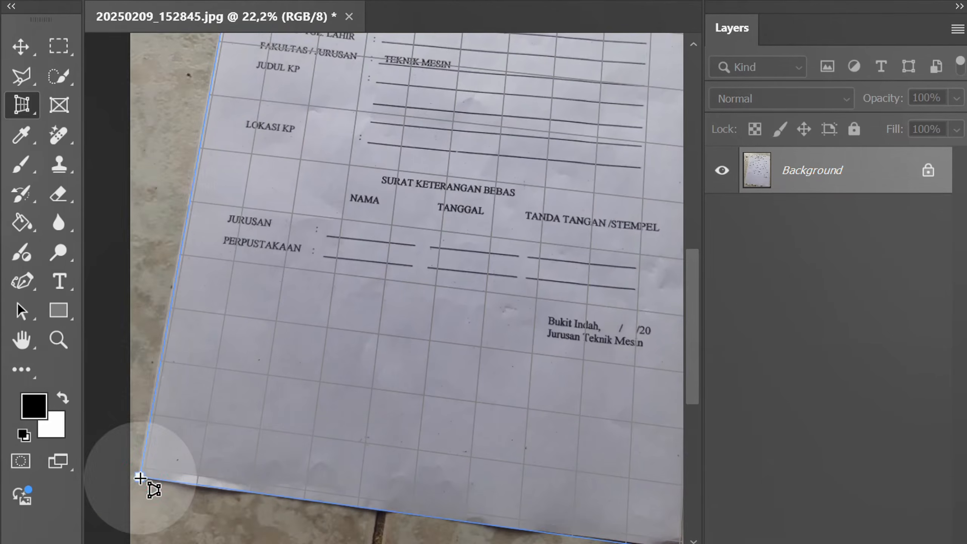
{"action": "left_click", "coordinate": [140, 479]}
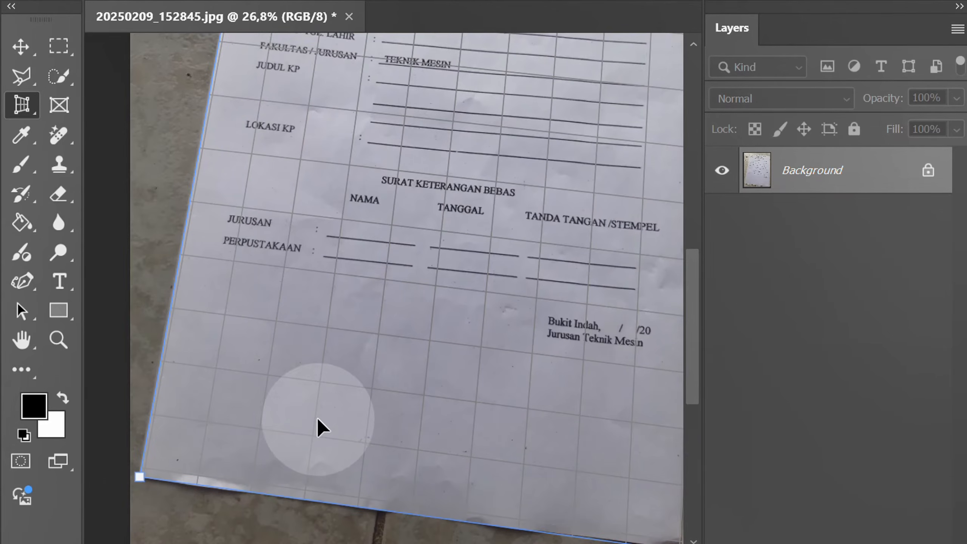
{"action": "key", "text": "ctrl+0"}
{"action": "key", "text": "ctrl+plus"}
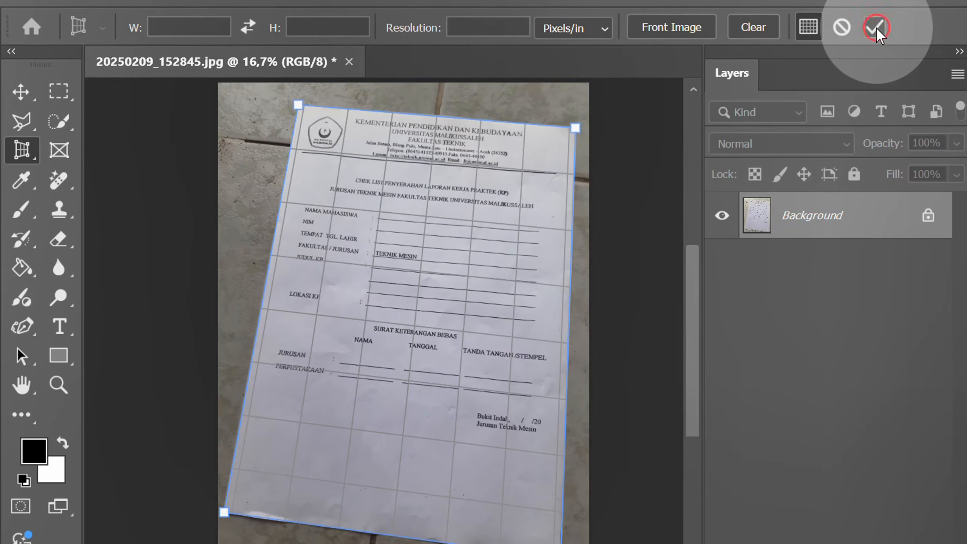
{"action": "left_click", "coordinate": [872, 1]}
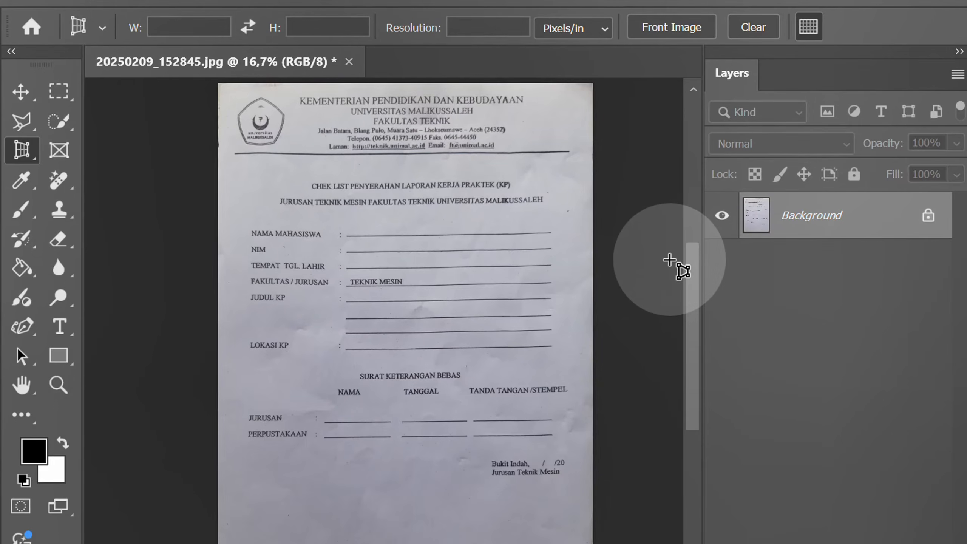
- Trim a thin strip off the edges of the straightened page with the Crop Tool
{"action": "scroll", "coordinate": [445, 73], "scroll_direction": "up", "scroll_amount": 3}
{"action": "scroll", "coordinate": [364, 161], "scroll_direction": "down", "scroll_amount": 1}
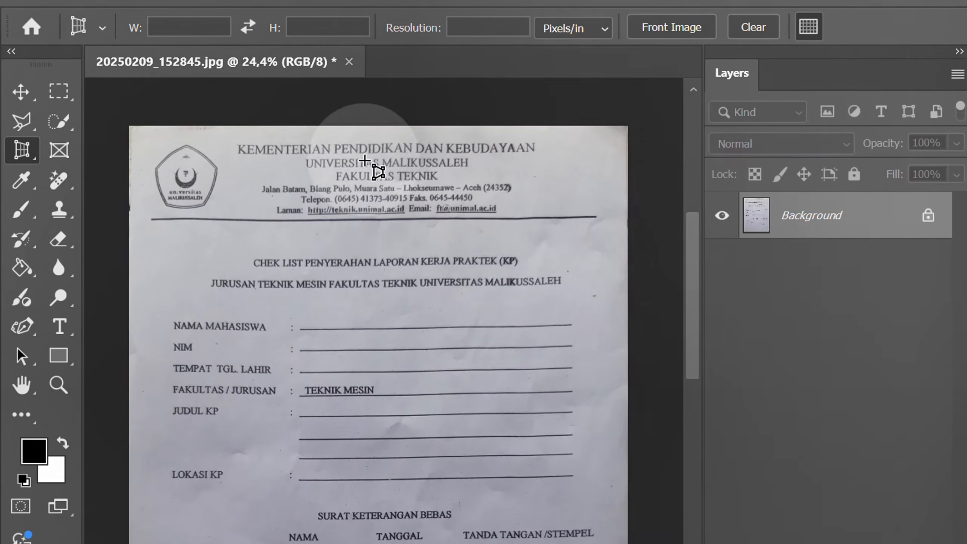
{"action": "scroll", "coordinate": [365, 161], "scroll_direction": "down", "scroll_amount": 1}
{"action": "right_click", "coordinate": [21, 150]}
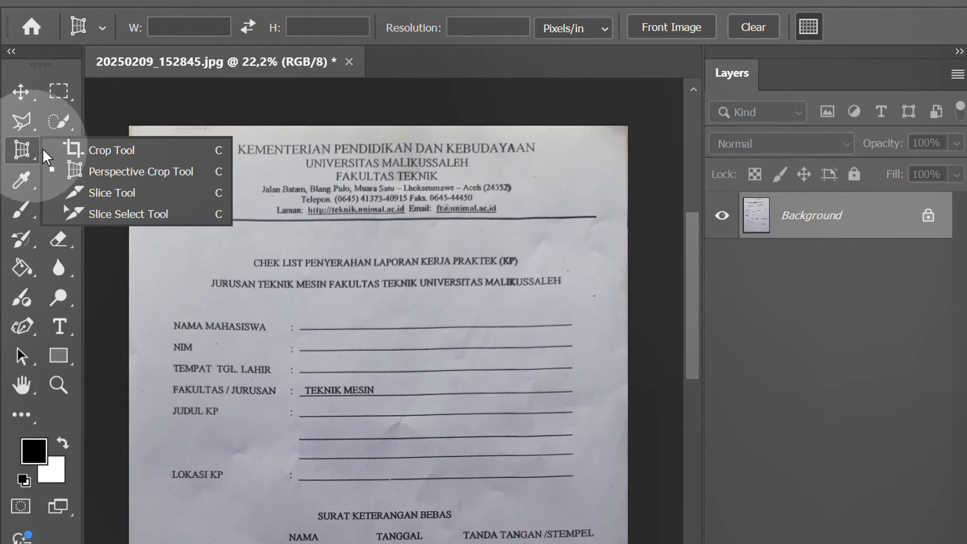
{"action": "left_click", "coordinate": [160, 152]}
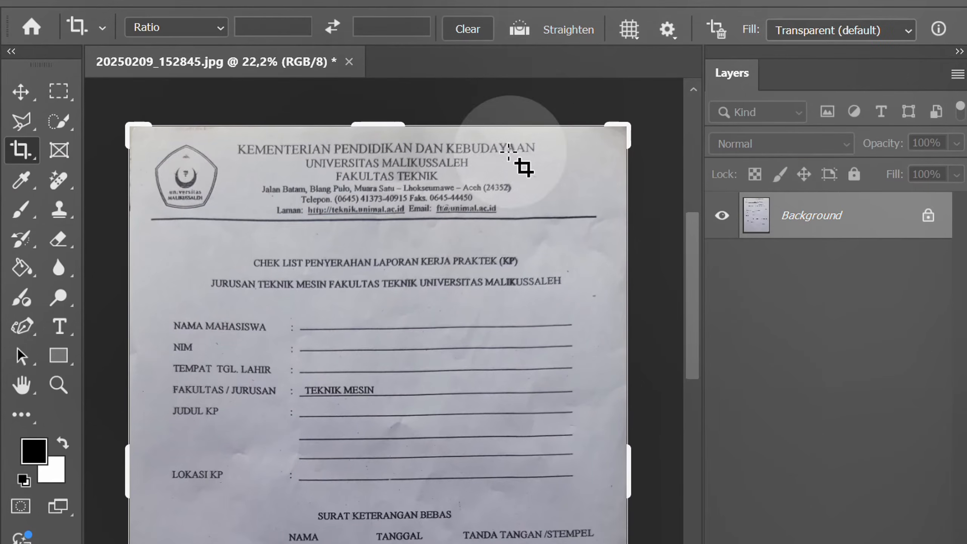
{"action": "mouse_move", "coordinate": [643, 117]}
{"action": "left_mouse_down"}
{"action": "mouse_move", "coordinate": [636, 106]}
{"action": "mouse_move", "coordinate": [642, 122]}
{"action": "left_mouse_up"}
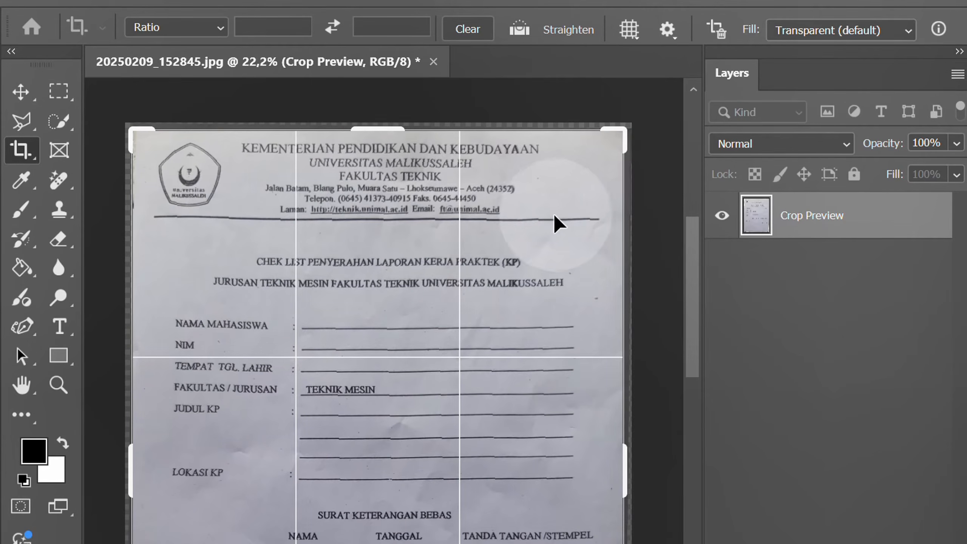
{"action": "key", "text": "Return"}
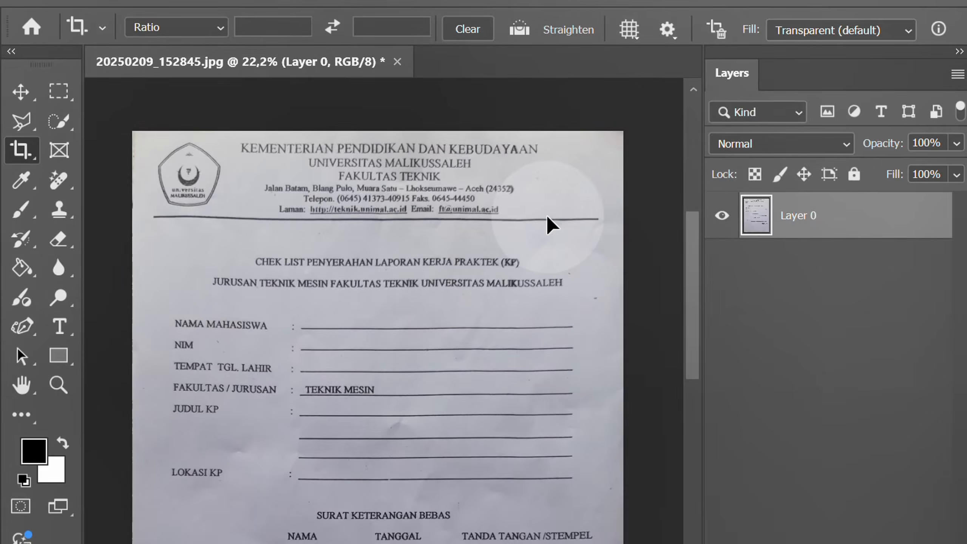
- Switch to the Move tool and duplicate the cropped document layer
{"action": "scroll", "coordinate": [548, 215], "scroll_direction": "down", "scroll_amount": 2}
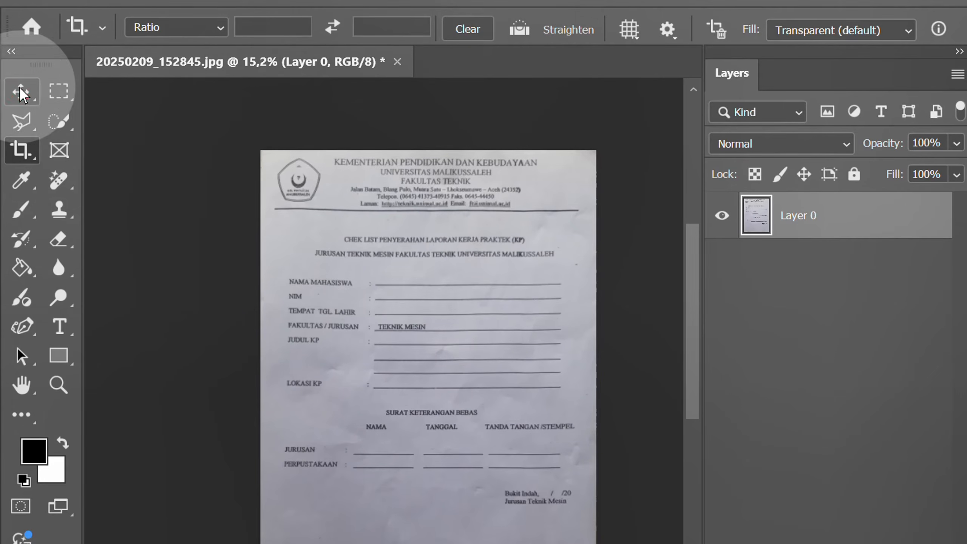
{"action": "left_click", "coordinate": [21, 91]}
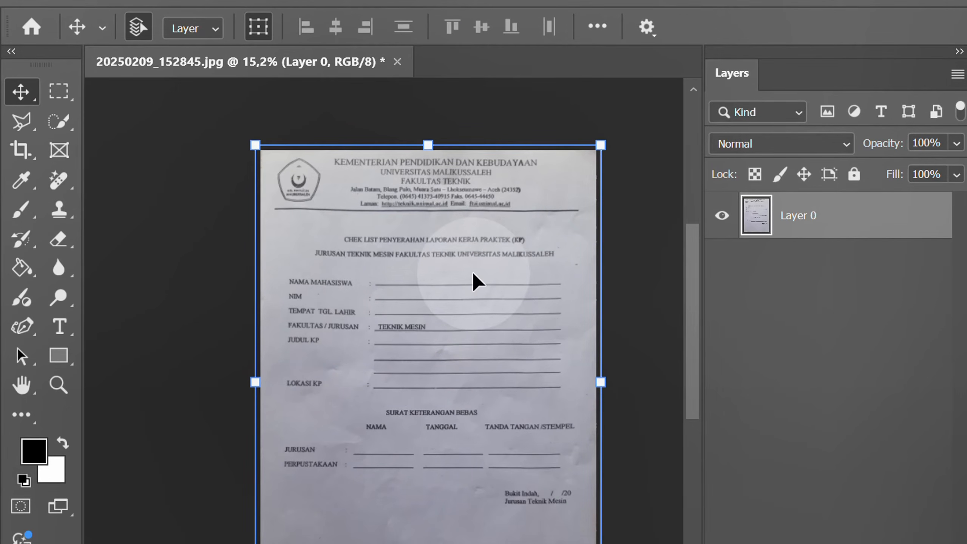
{"action": "key", "text": "ctrl+j"}
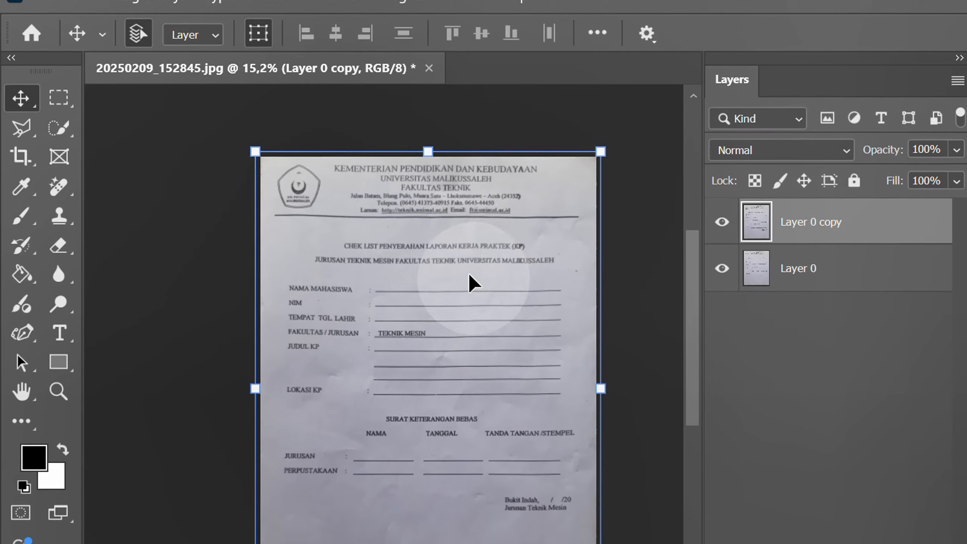
- Apply the Camera Raw Filter to the duplicated layer with Exposure +0.60 and Contrast +19
{"action": "left_click", "coordinate": [308, 13]}
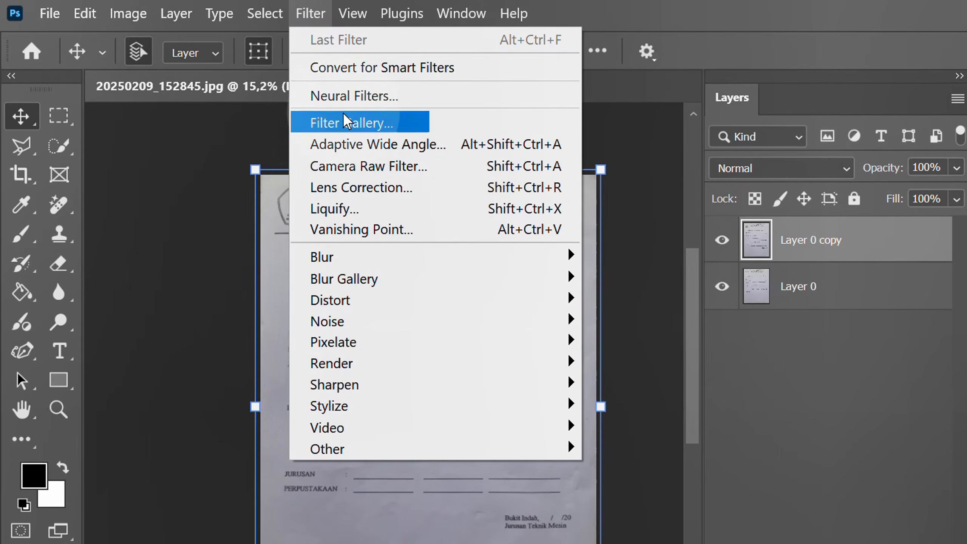
{"action": "left_click", "coordinate": [428, 167]}
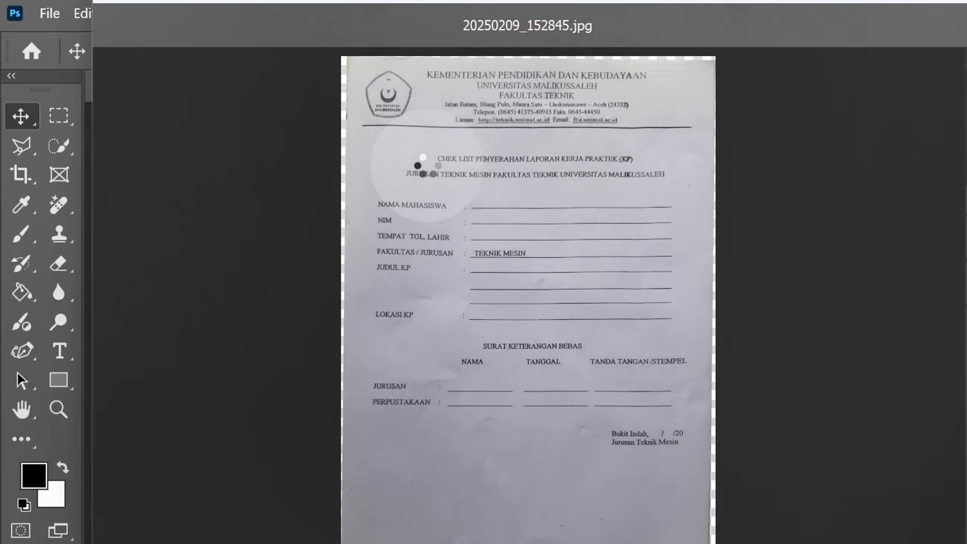
{"action": "scroll", "coordinate": [565, 169], "scroll_direction": "up", "scroll_amount": 2}
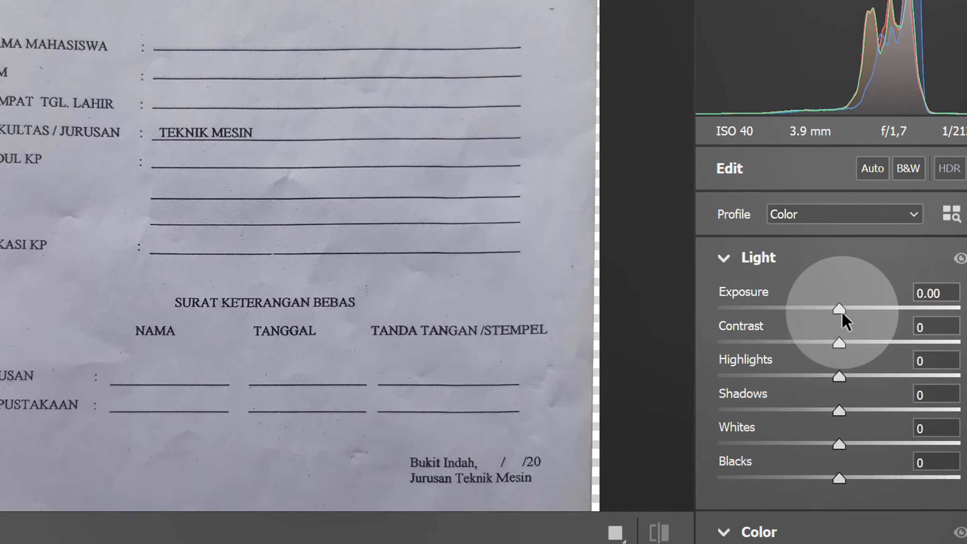
{"action": "left_click_drag", "start_coordinate": [842, 313], "coordinate": [865, 342]}
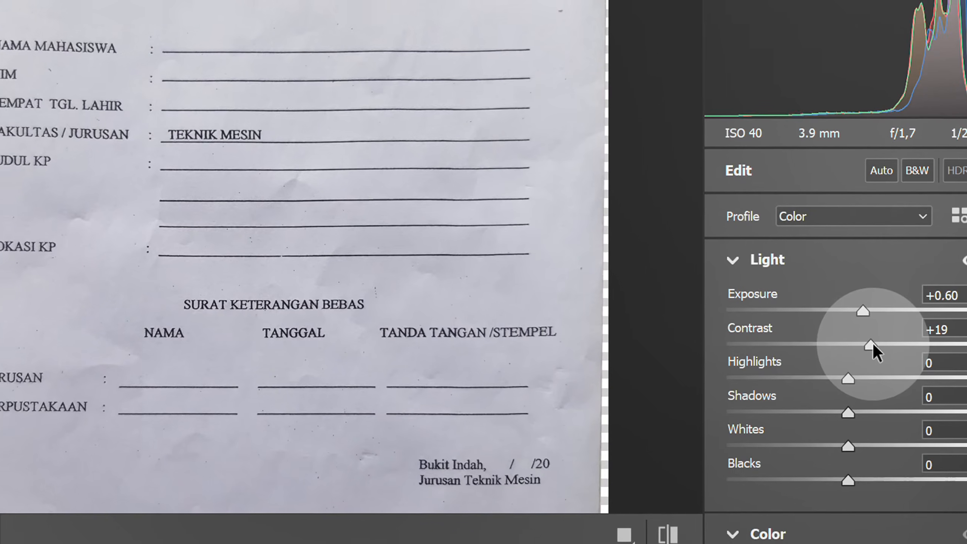
{"action": "key", "text": "Return"}
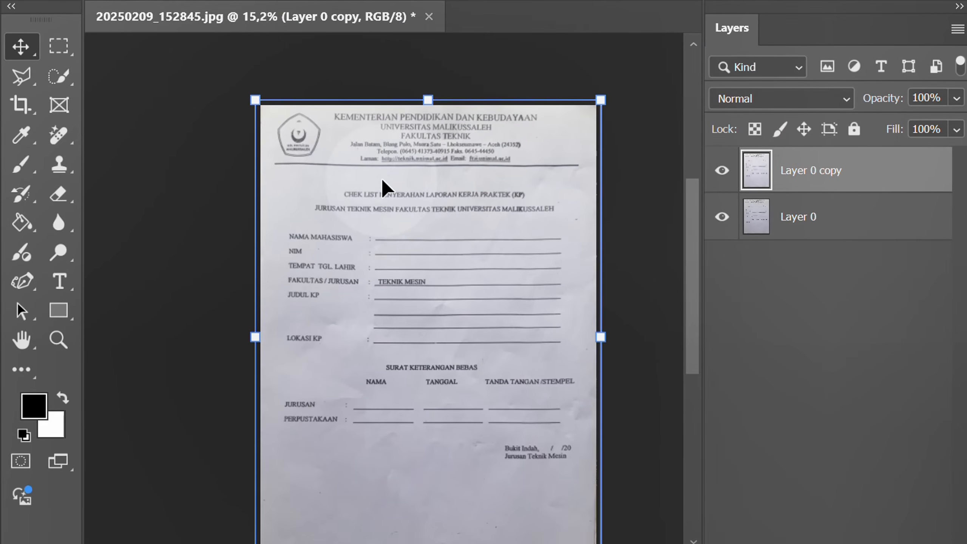
- Start a Color Range selection by sampling the dark ink of the word SURAT in the SURAT KETERANGAN BEBAS heading
{"action": "scroll", "coordinate": [381, 178], "scroll_direction": "up", "scroll_amount": 3}
{"action": "left_click_drag", "start_coordinate": [354, 310], "coordinate": [320, 82]}
{"action": "scroll", "coordinate": [346, 429], "scroll_direction": "up", "scroll_amount": 2}
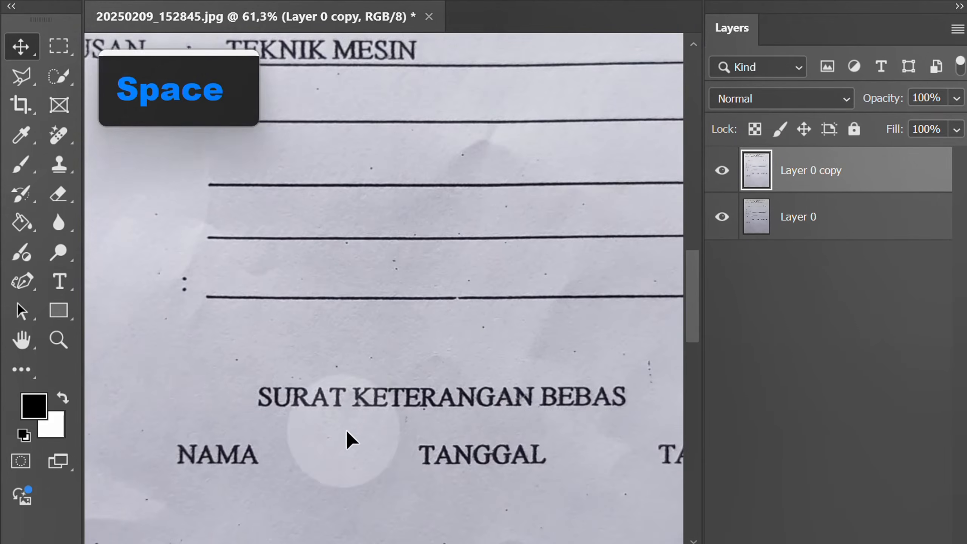
{"action": "scroll", "coordinate": [358, 427], "scroll_direction": "up", "scroll_amount": 2}
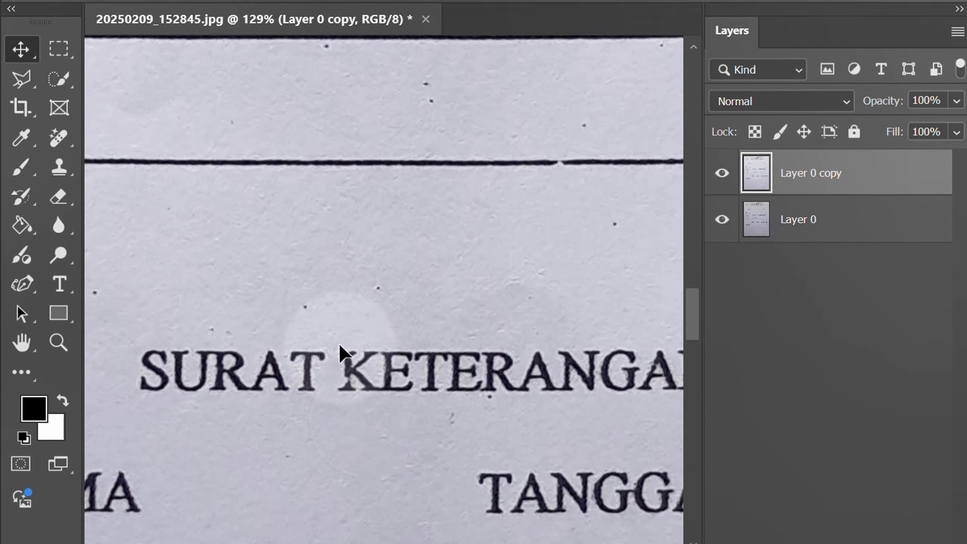
{"action": "left_click", "coordinate": [266, 13]}
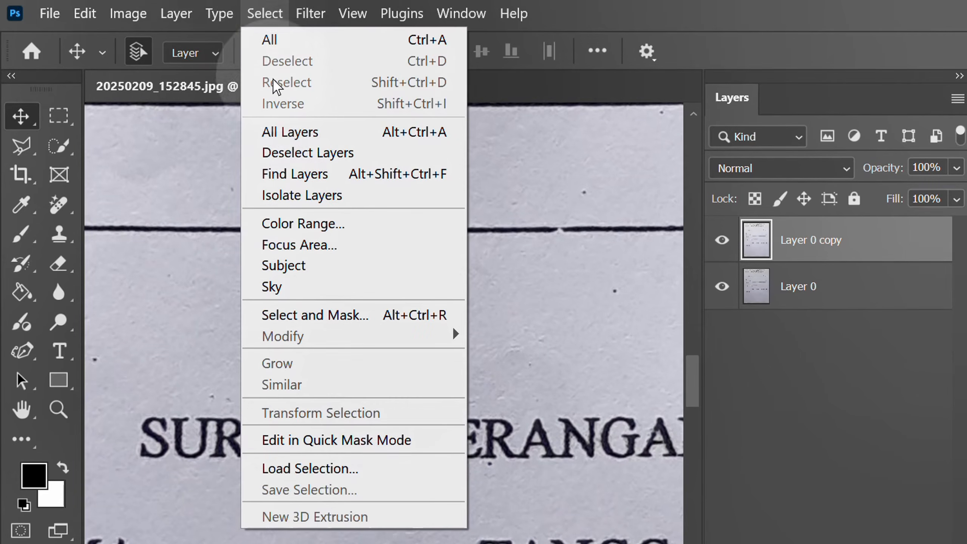
{"action": "left_click", "coordinate": [345, 222]}
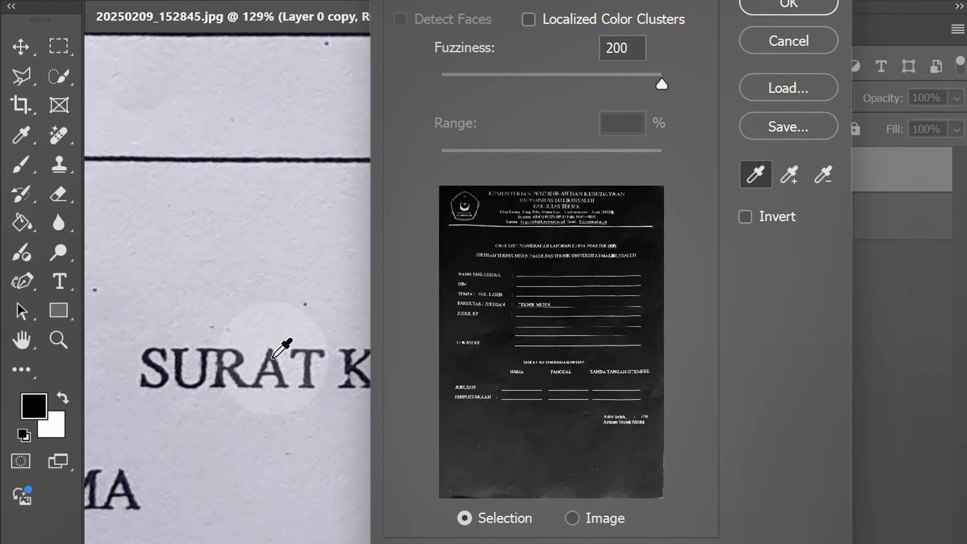
{"action": "left_click", "coordinate": [273, 353]}
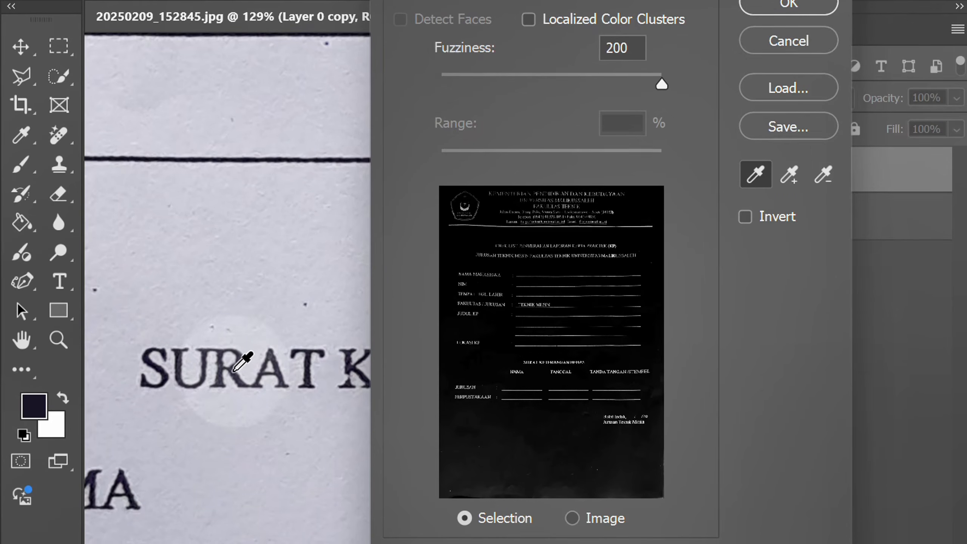
- Resample the dark ink on the letter R of SURAT and create the Color Range selection with Fuzziness 200
{"action": "scroll", "coordinate": [228, 407], "scroll_direction": "up", "scroll_amount": 6}
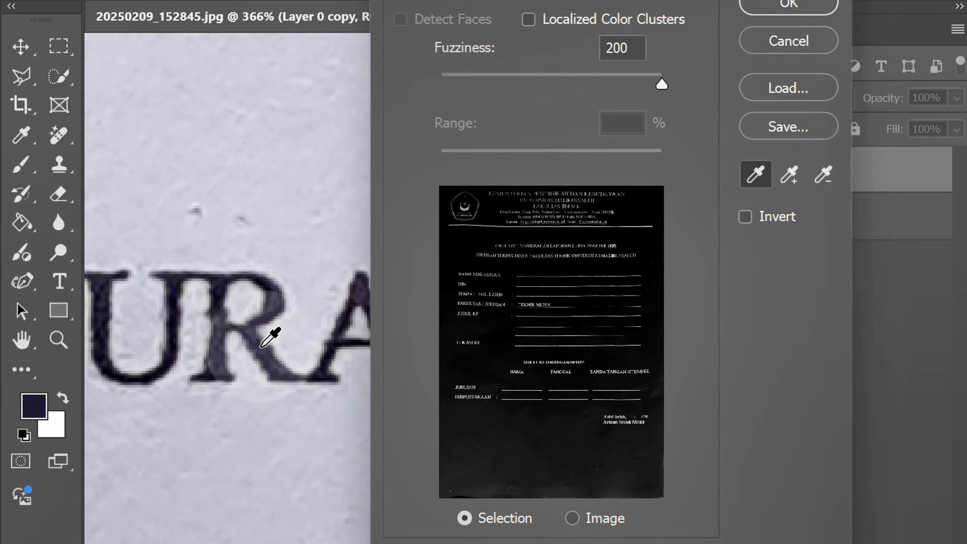
{"action": "left_click", "coordinate": [243, 363]}
{"action": "left_click", "coordinate": [214, 374]}
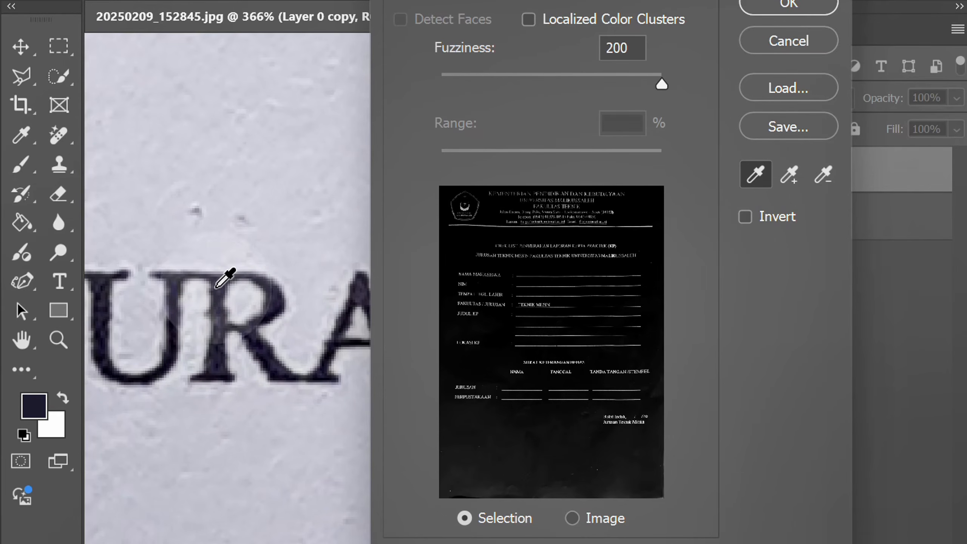
{"action": "left_click", "coordinate": [275, 301]}
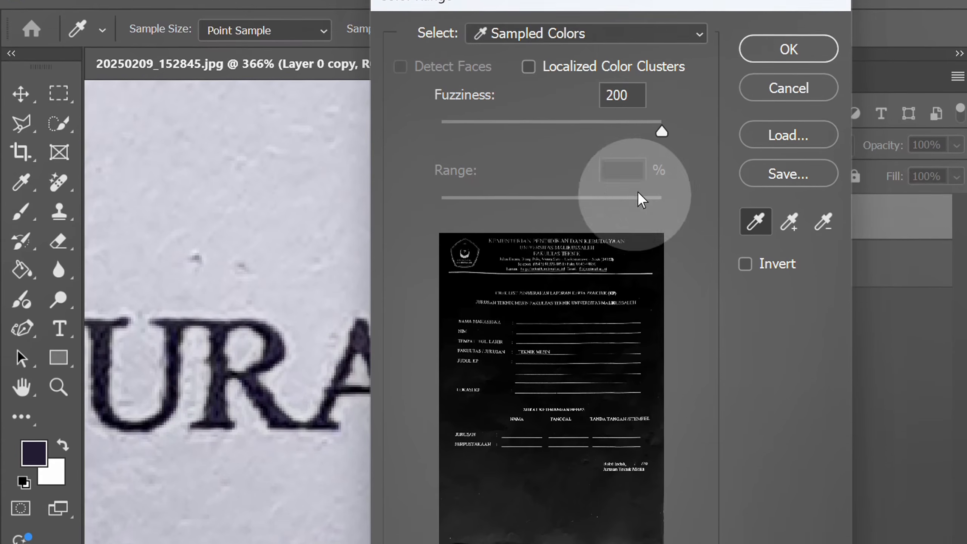
{"action": "left_click", "coordinate": [662, 85]}
{"action": "left_click_drag", "start_coordinate": [663, 154], "coordinate": [665, 154]}
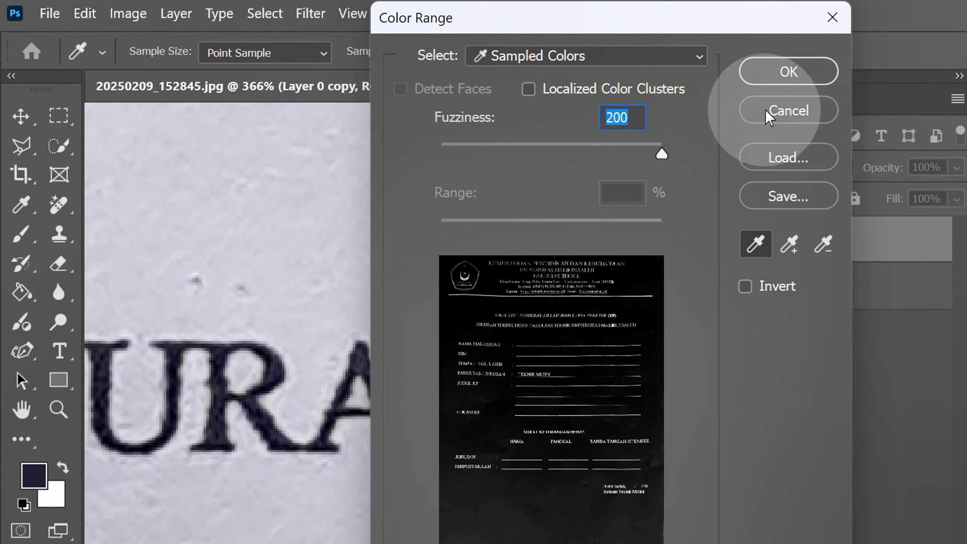
{"action": "left_click", "coordinate": [785, 72]}
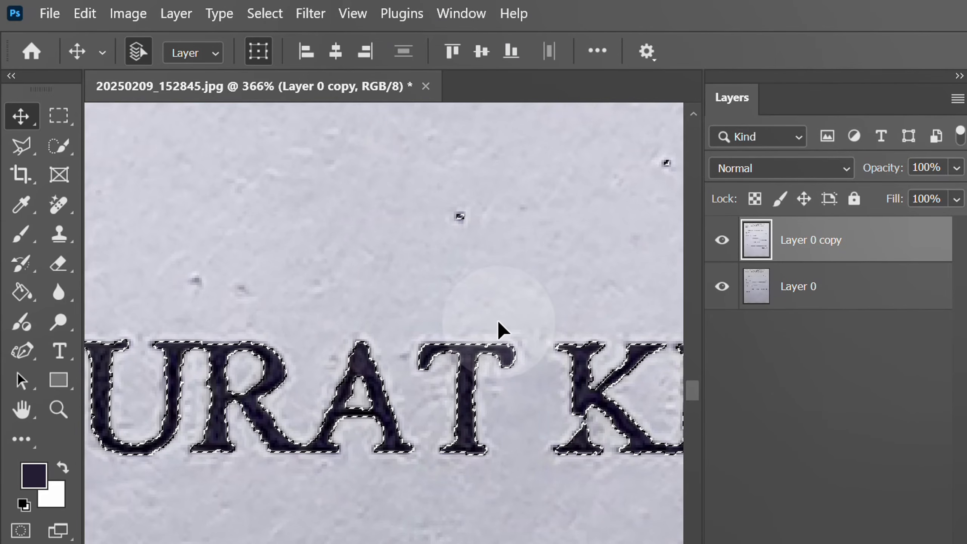
- Expand the dark ink selection by 1 pixel and copy the selected text to a new layer
{"action": "left_click", "coordinate": [267, 15]}
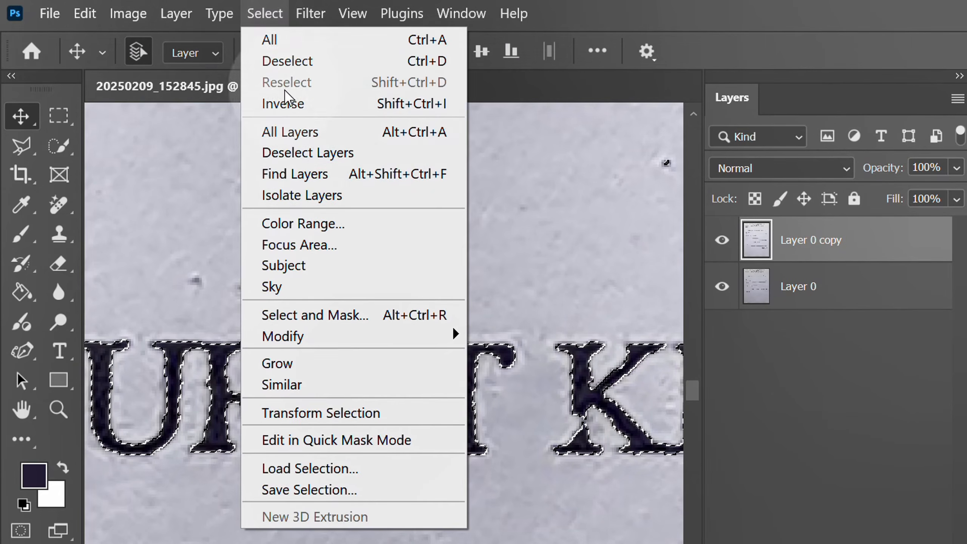
{"action": "mouse_move", "coordinate": [419, 340]}
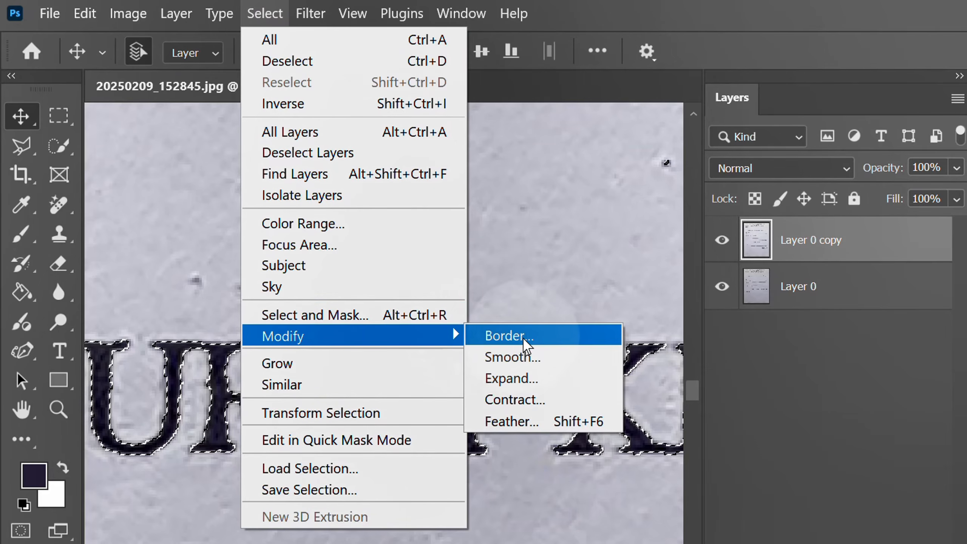
{"action": "left_click", "coordinate": [546, 379]}
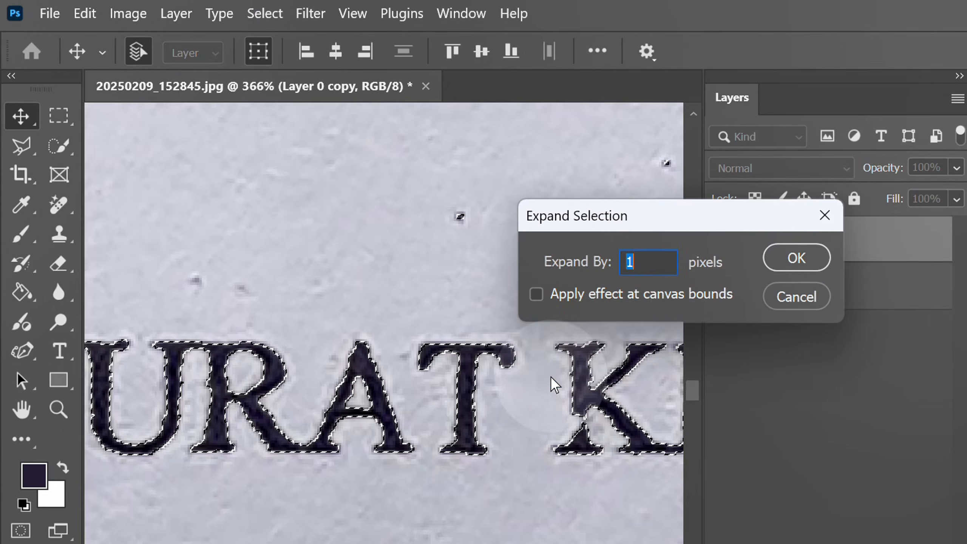
{"action": "left_click", "coordinate": [649, 265]}
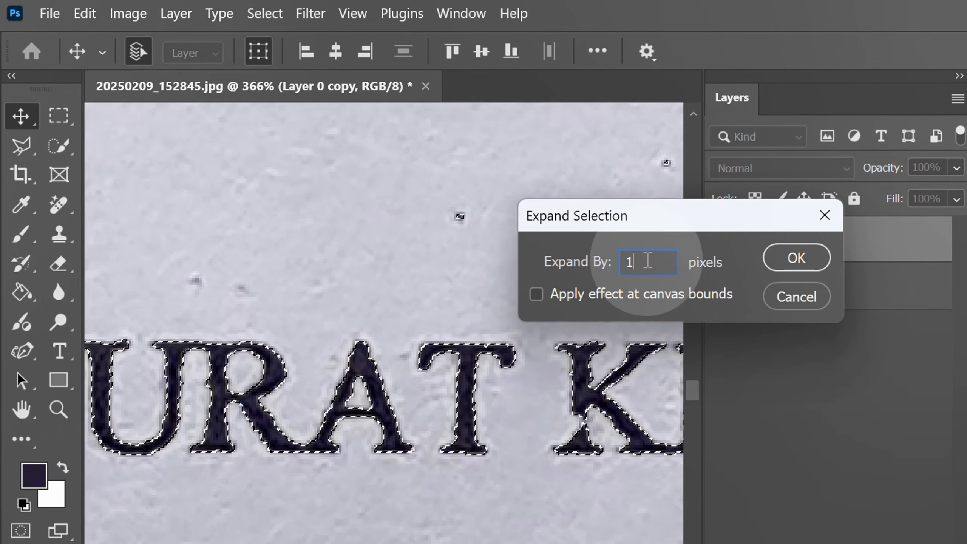
{"action": "left_click", "coordinate": [782, 259]}
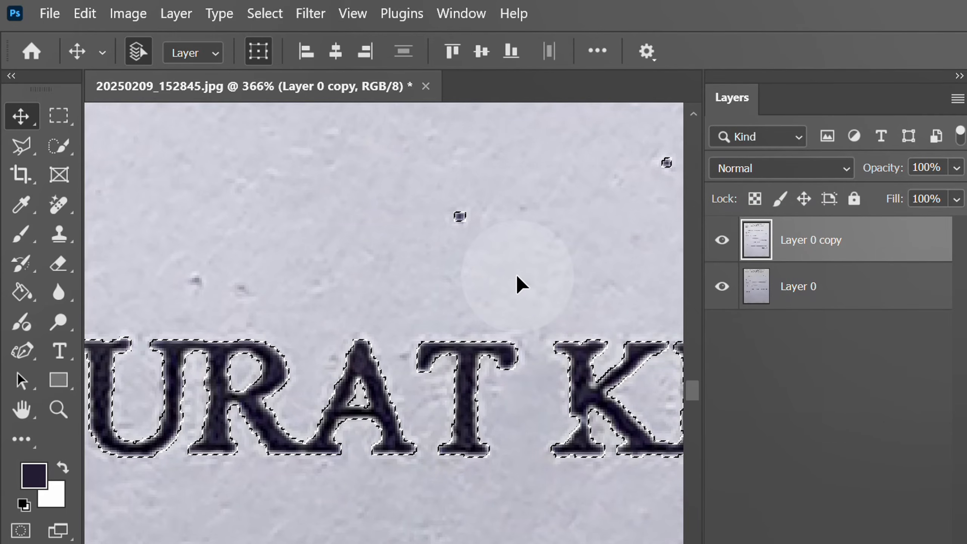
{"action": "key", "text": "ctrl+j"}
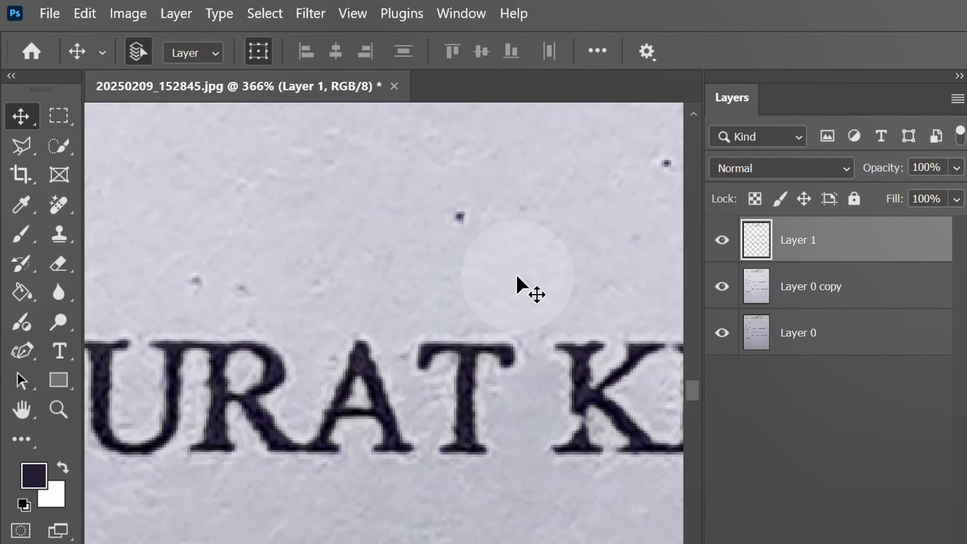
{"action": "left_click", "coordinate": [516, 274]}
- Add a white (ffffff) Solid Color fill layer directly above Layer 0 copy, beneath the extracted text
{"action": "left_click", "coordinate": [879, 322]}
{"action": "left_click", "coordinate": [881, 294]}
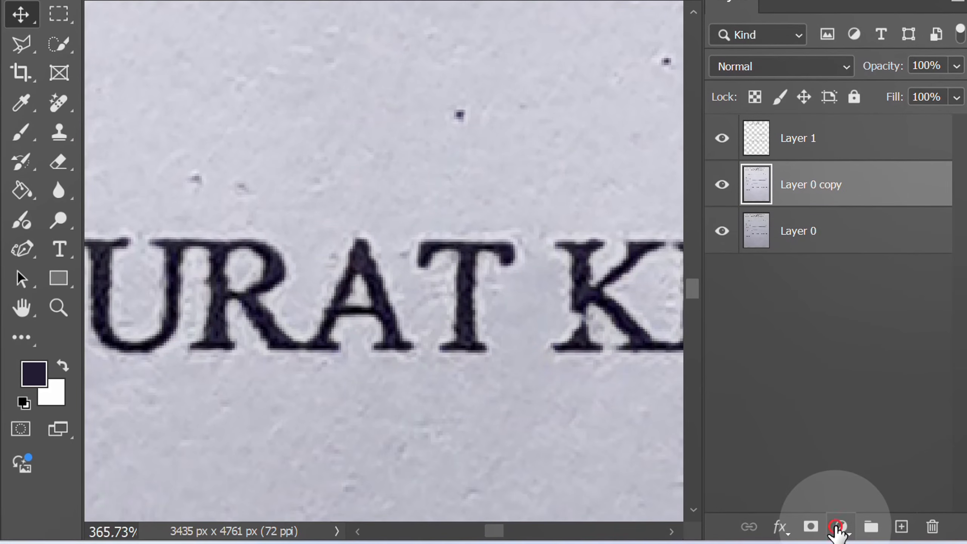
{"action": "left_click", "coordinate": [837, 528]}
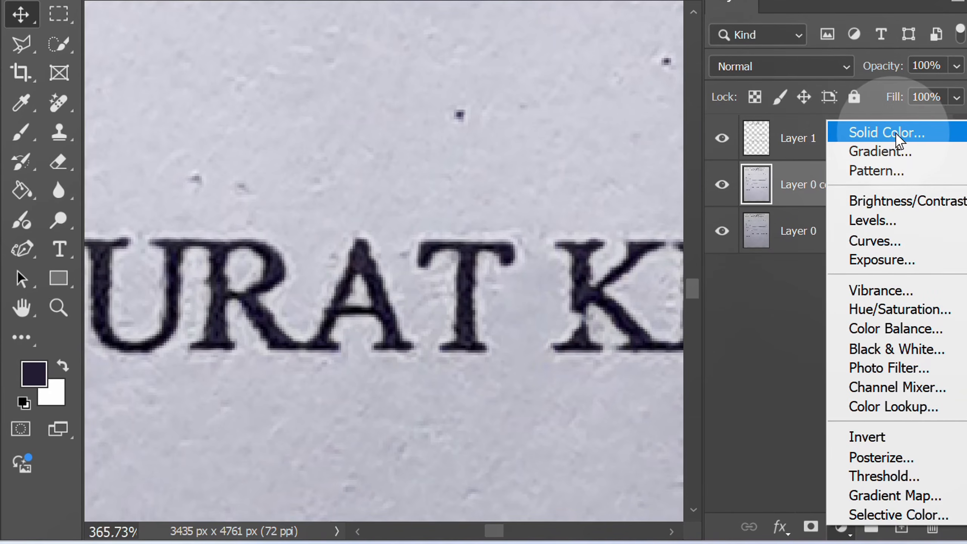
{"action": "left_click", "coordinate": [918, 130]}
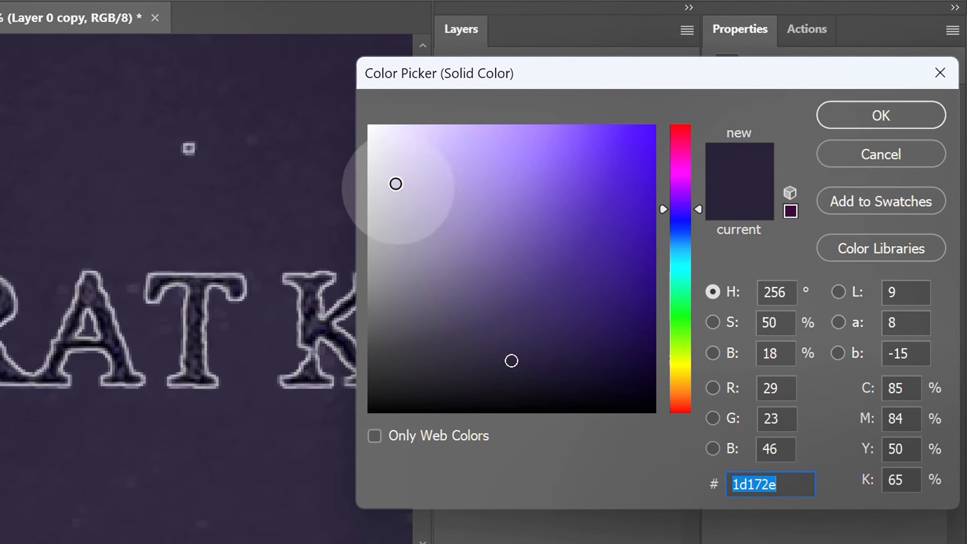
{"action": "left_click_drag", "start_coordinate": [577, 162], "coordinate": [525, 87]}
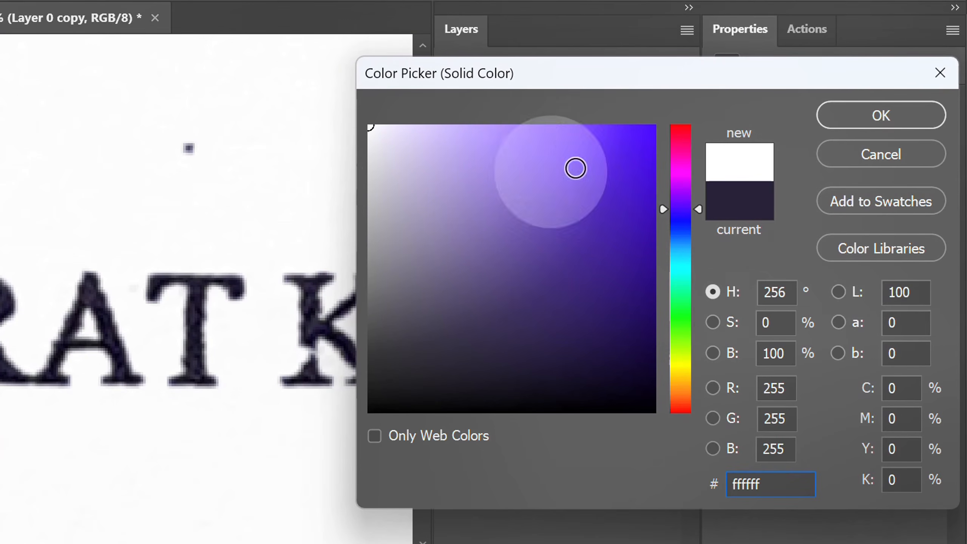
{"action": "left_click", "coordinate": [882, 115]}
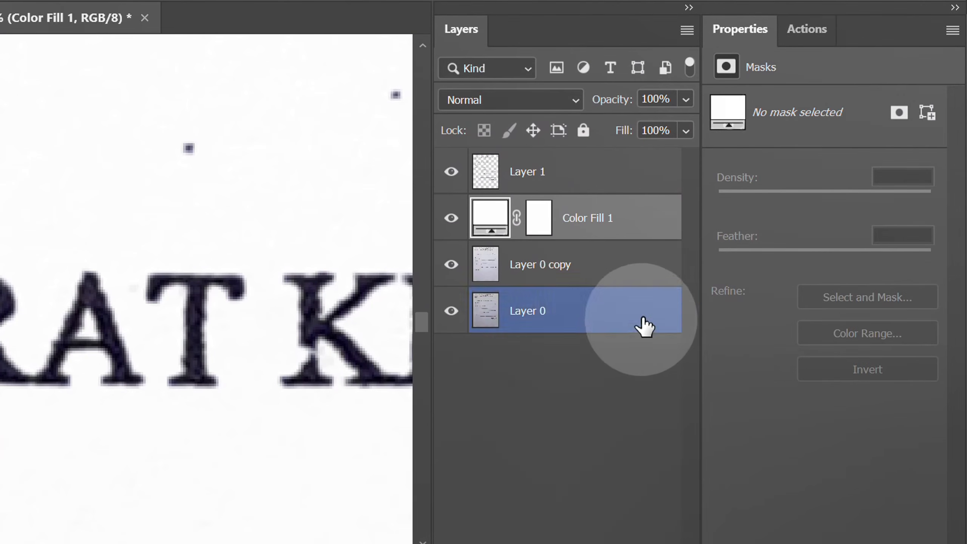
- Add a Levels adjustment layer above the extracted text on Layer 1 and clip it to that layer
{"action": "scroll", "coordinate": [329, 282], "scroll_direction": "down", "scroll_amount": 10}
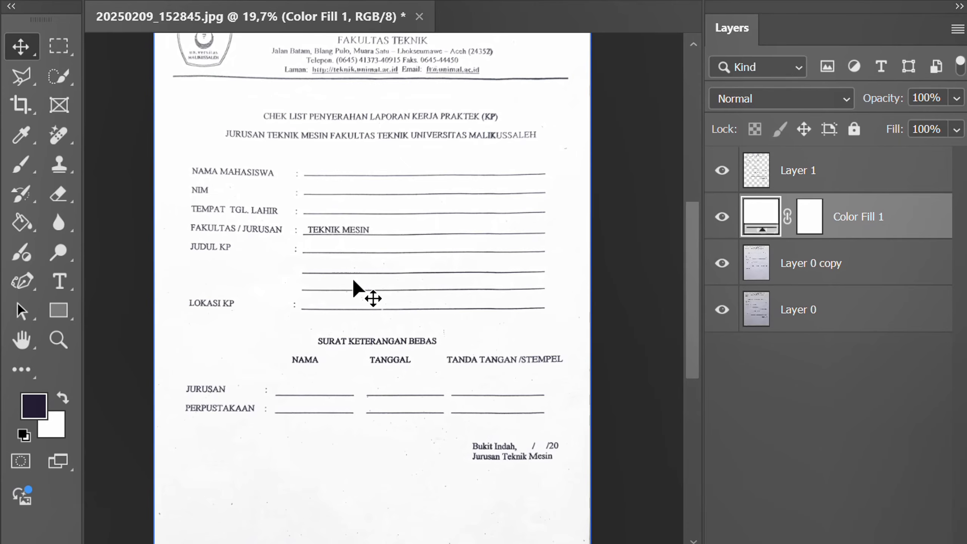
{"action": "left_click", "coordinate": [850, 177]}
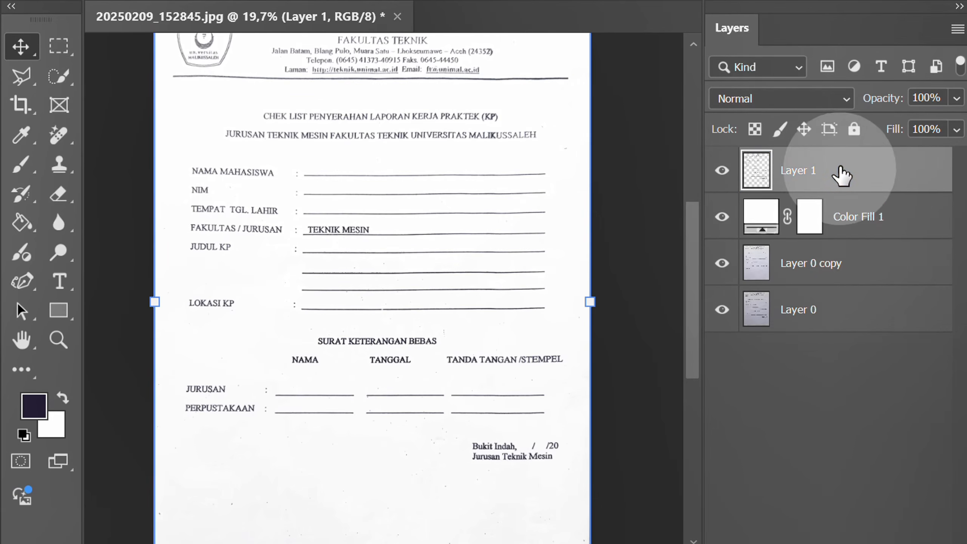
{"action": "left_click", "coordinate": [843, 526]}
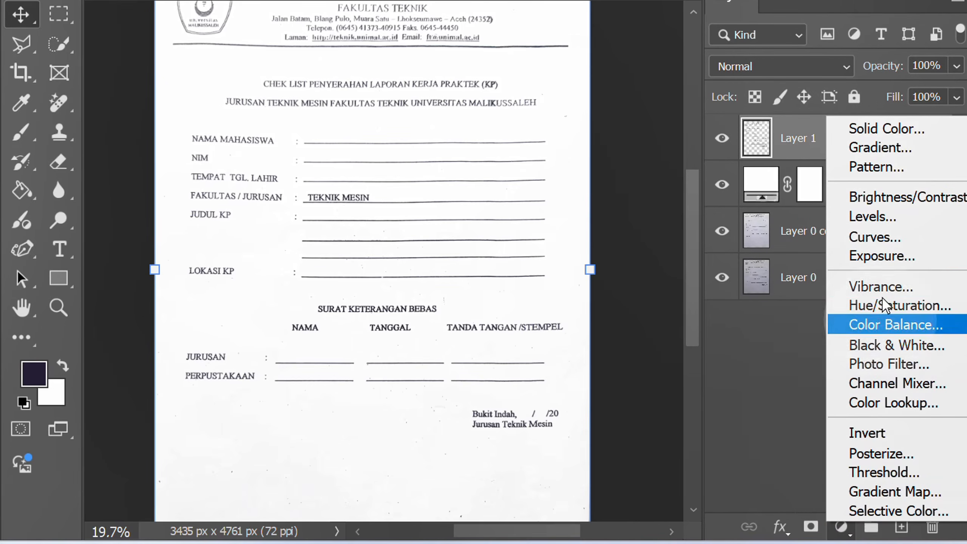
{"action": "left_click", "coordinate": [913, 215]}
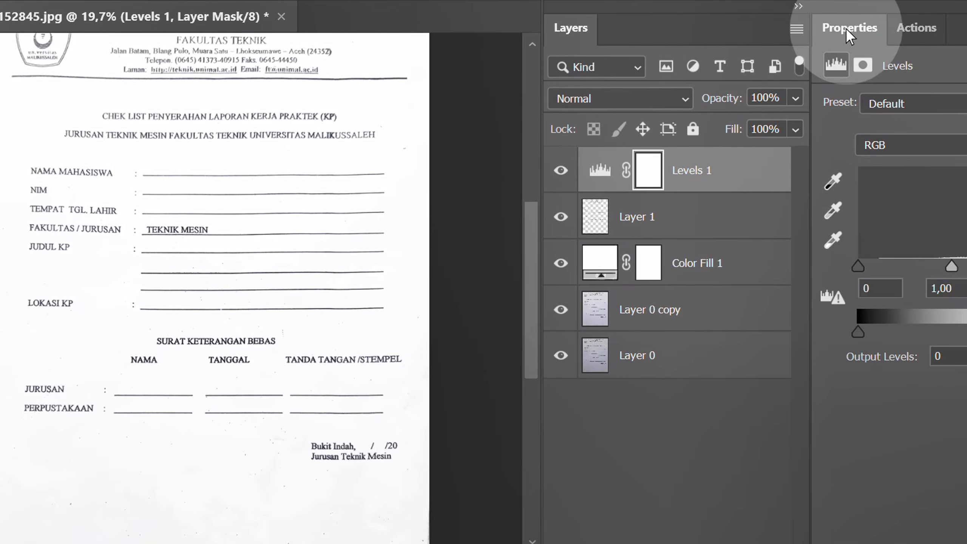
{"action": "left_click_drag", "start_coordinate": [846, 28], "coordinate": [484, 72]}
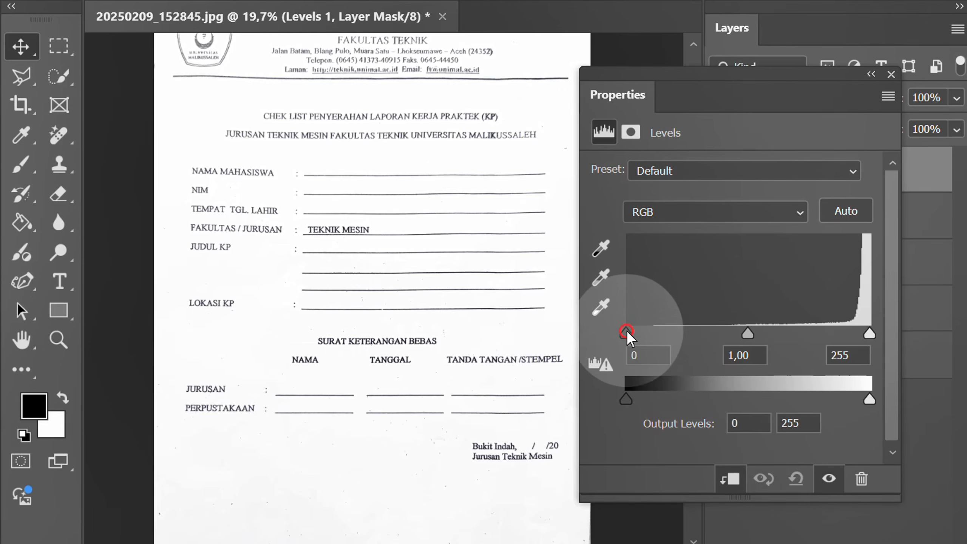
- Set the Levels black input to 160 and the white input to about 215, and close the Levels properties
{"action": "left_click_drag", "start_coordinate": [627, 330], "coordinate": [785, 333]}
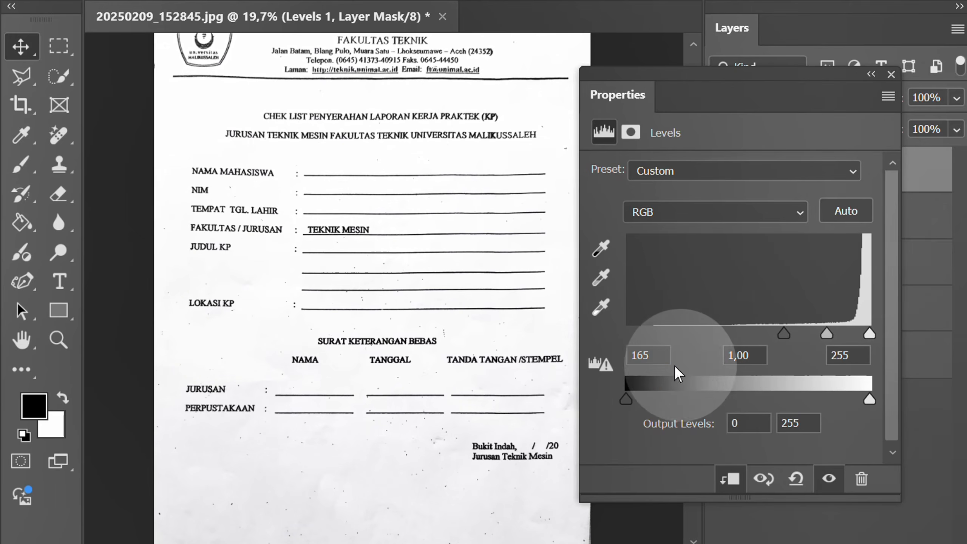
{"action": "left_click", "coordinate": [655, 361]}
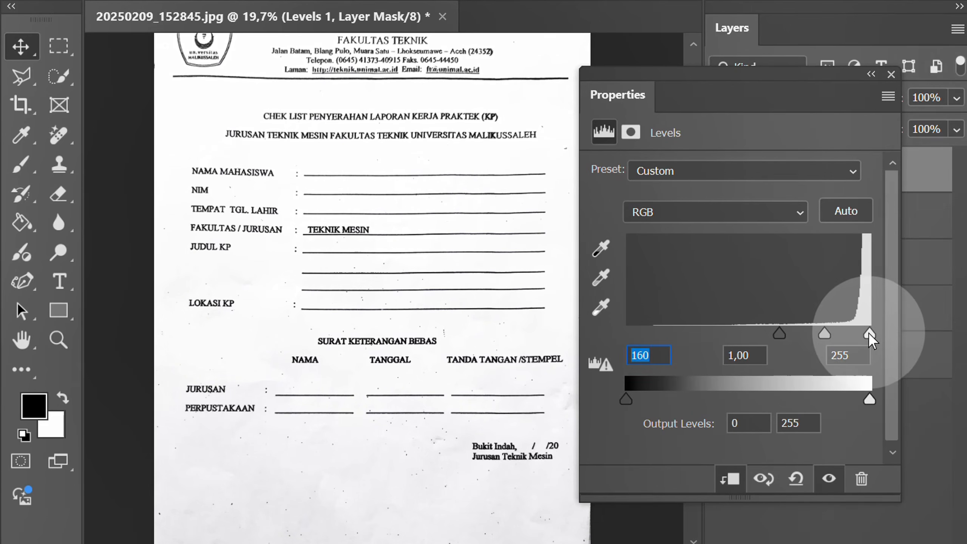
{"action": "left_click_drag", "start_coordinate": [869, 333], "coordinate": [833, 338]}
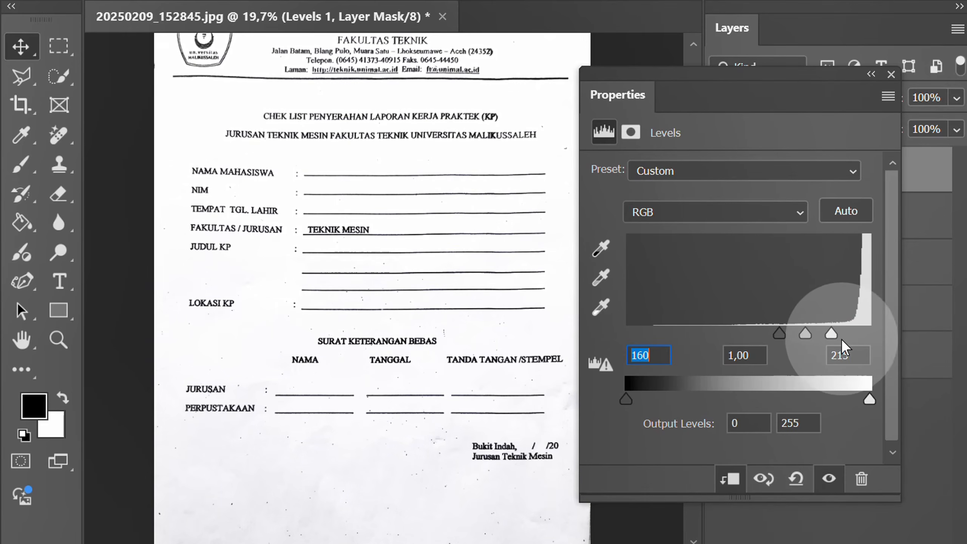
{"action": "left_click", "coordinate": [940, 409]}
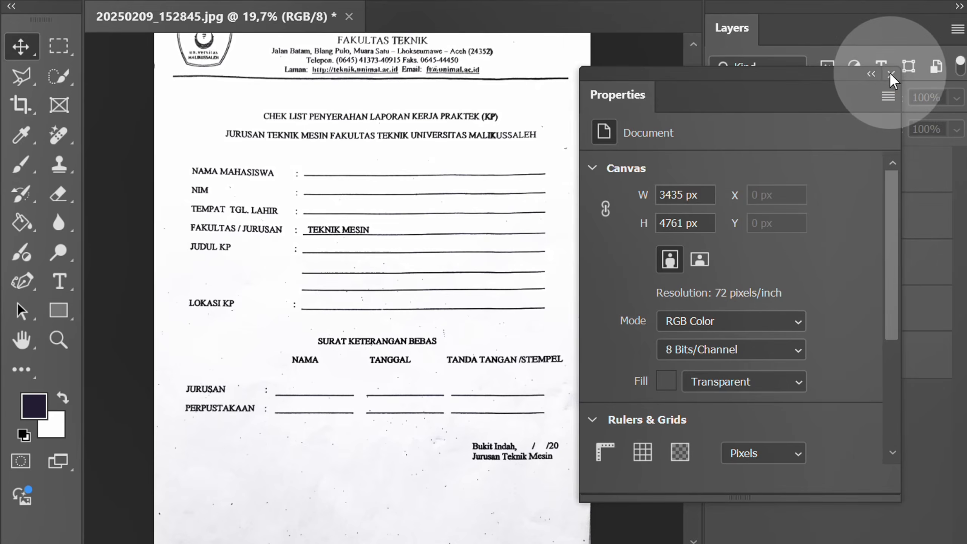
{"action": "left_click", "coordinate": [891, 74]}
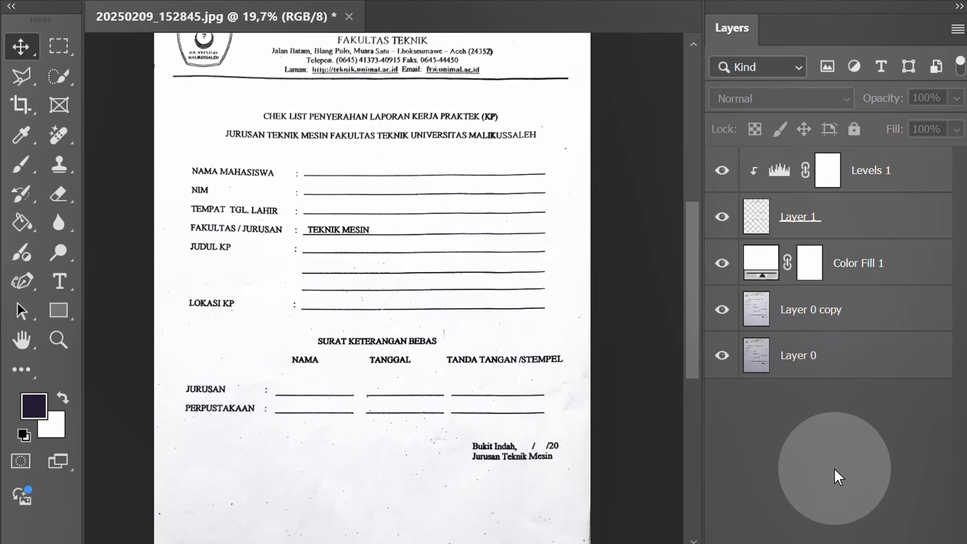
- Nudge the extracted text on Layer 1 slightly down the page and deselect the layer
{"action": "key", "text": "ctrl+minus"}
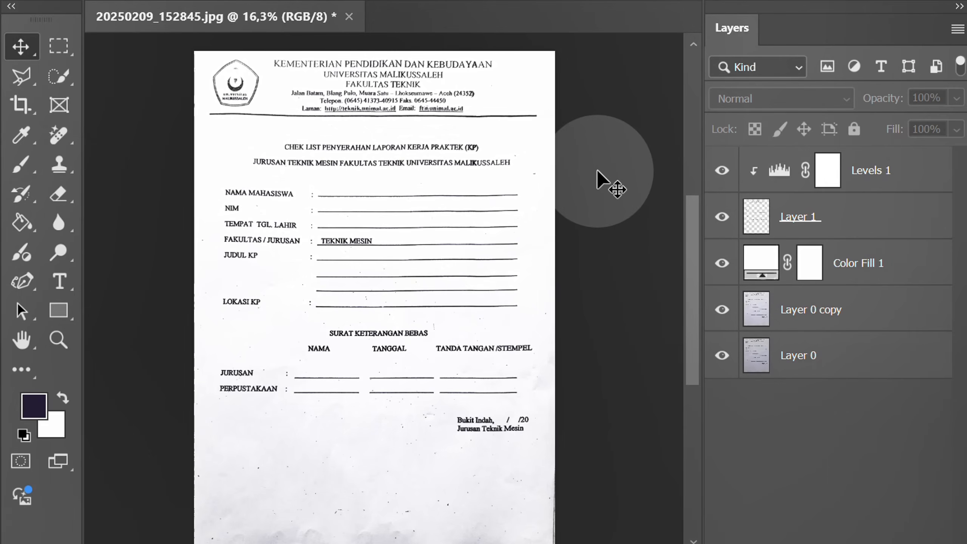
{"action": "left_click", "coordinate": [849, 216]}
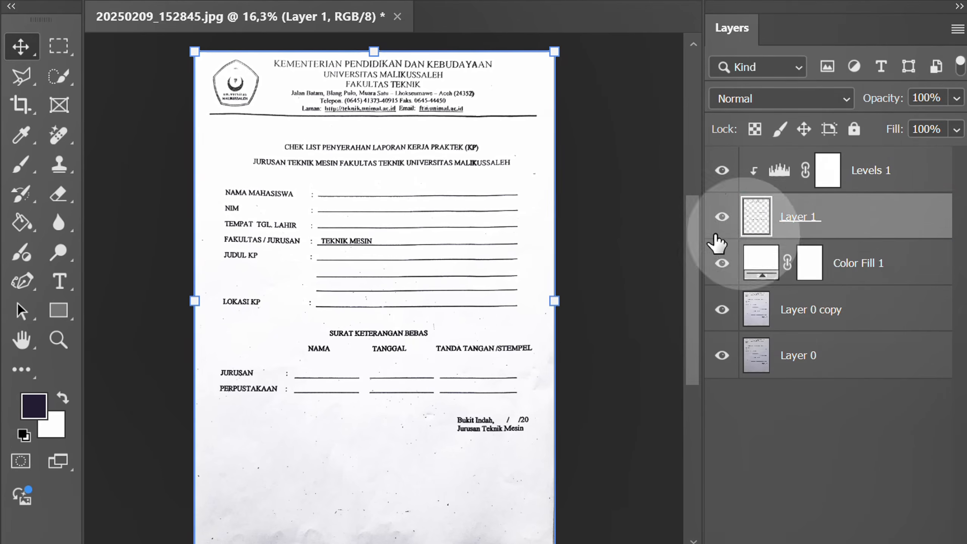
{"action": "key", "text": "Down"}
{"action": "key", "text": "Down"}
{"action": "key", "text": "Down"}
{"action": "key", "text": "Down"}
{"action": "key", "text": "Down"}
{"action": "key", "text": "Down"}
{"action": "key", "text": "Down"}
{"action": "key", "text": "Down"}
{"action": "key", "text": "Down"}
{"action": "key", "text": "Down"}
{"action": "key", "text": "Down"}
{"action": "key", "text": "Down"}
{"action": "key", "text": "Down"}
{"action": "key", "text": "Down"}
{"action": "key", "text": "Down"}
{"action": "key", "text": "Down"}
{"action": "key", "text": "Down"}
{"action": "key", "text": "Down"}
{"action": "key", "text": "Down"}
{"action": "key", "text": "Down"}
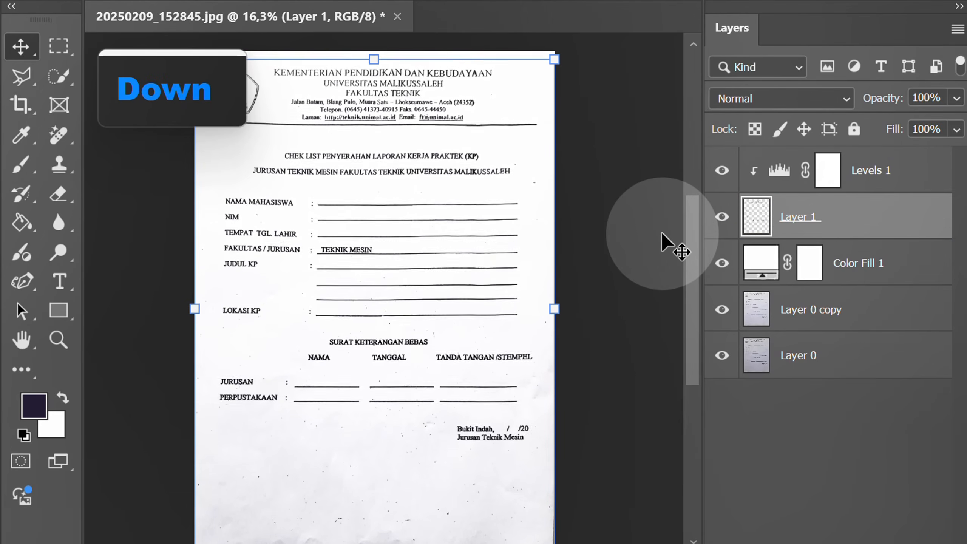
{"action": "left_click", "coordinate": [769, 417]}
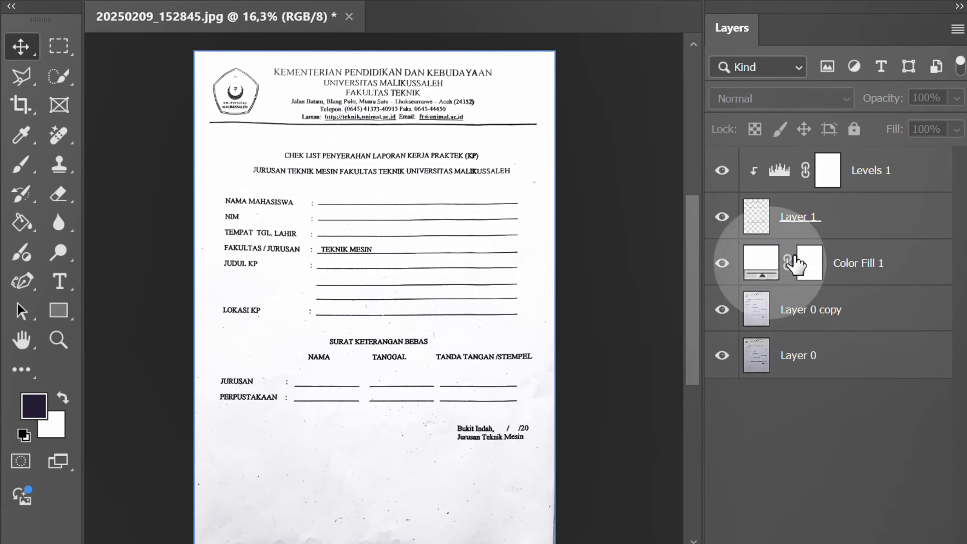
- Group the Levels 1, Layer 1, Color Fill 1 and Layer 0 copy layers, leaving Layer 0 outside the group
{"action": "left_click", "coordinate": [910, 176]}
{"action": "left_click", "coordinate": [895, 216]}
{"action": "left_click", "coordinate": [870, 313], "text": "shift"}
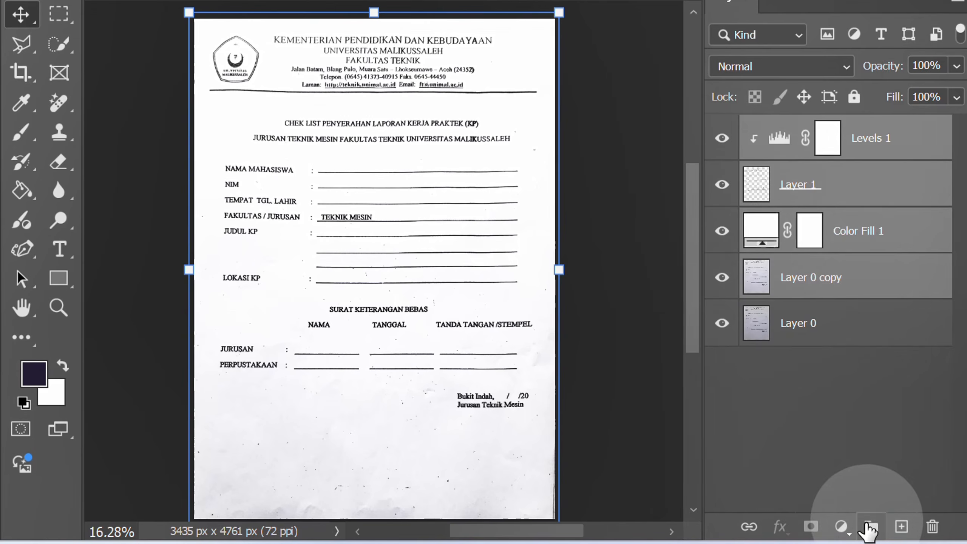
{"action": "left_click", "coordinate": [871, 526]}
{"action": "left_click", "coordinate": [842, 339]}
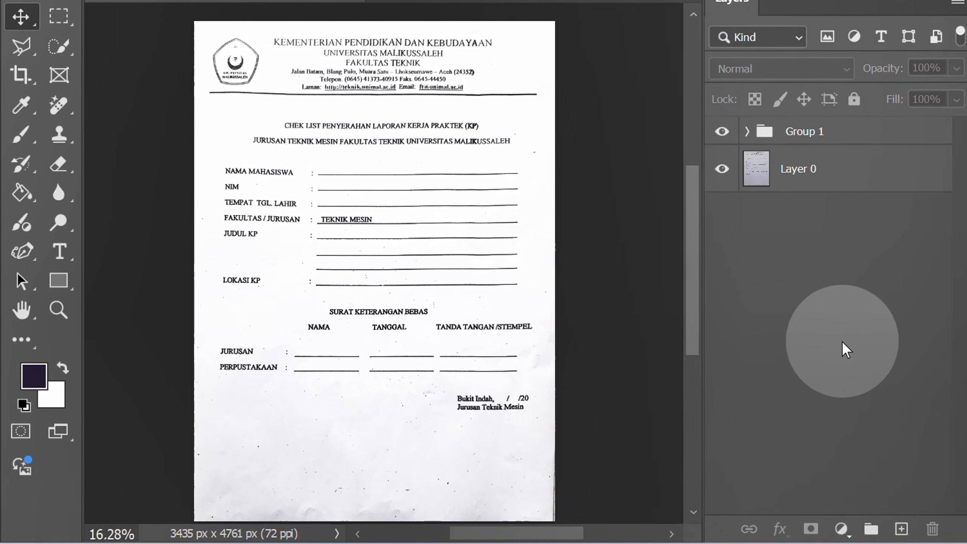
- Compare the cleaned document with the original photo by hiding and showing Group 1
{"action": "left_click", "coordinate": [722, 155]}
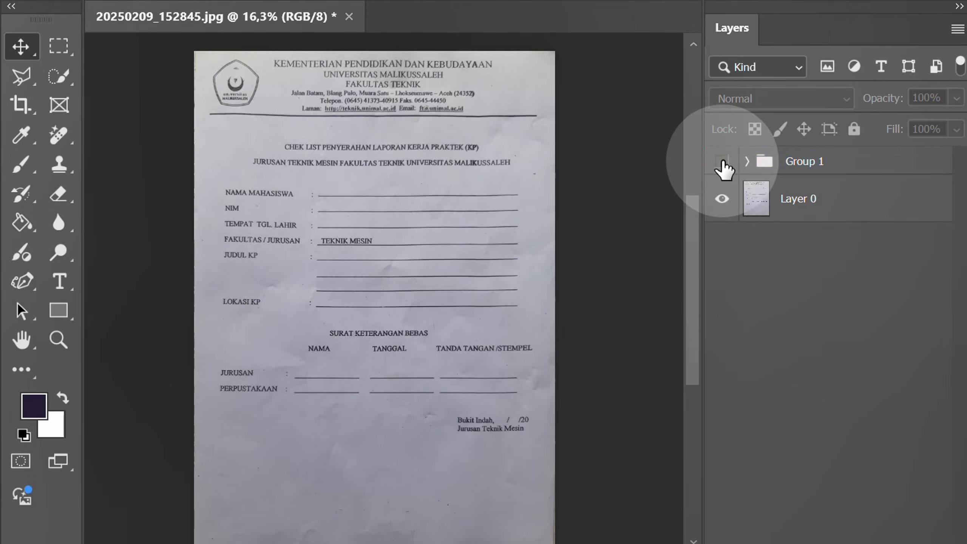
{"action": "left_click", "coordinate": [723, 162]}
{"action": "left_click", "coordinate": [723, 162]}
{"action": "left_click", "coordinate": [722, 162]}
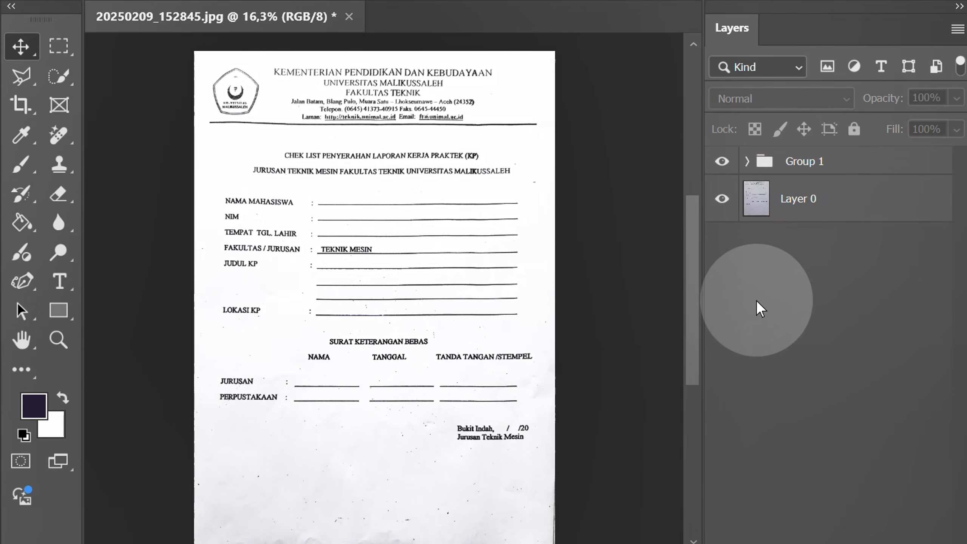
{"action": "scroll", "coordinate": [643, 297], "scroll_direction": "up", "scroll_amount": 1}
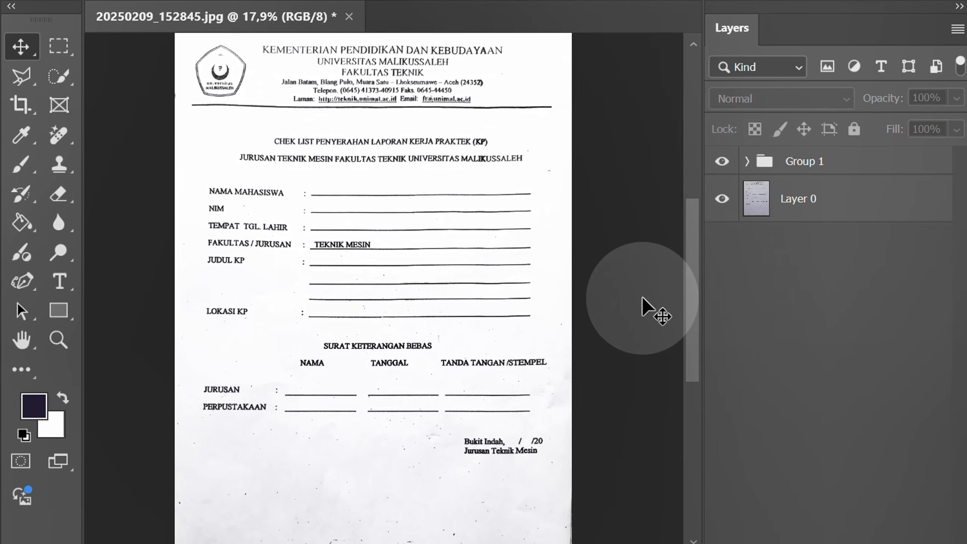